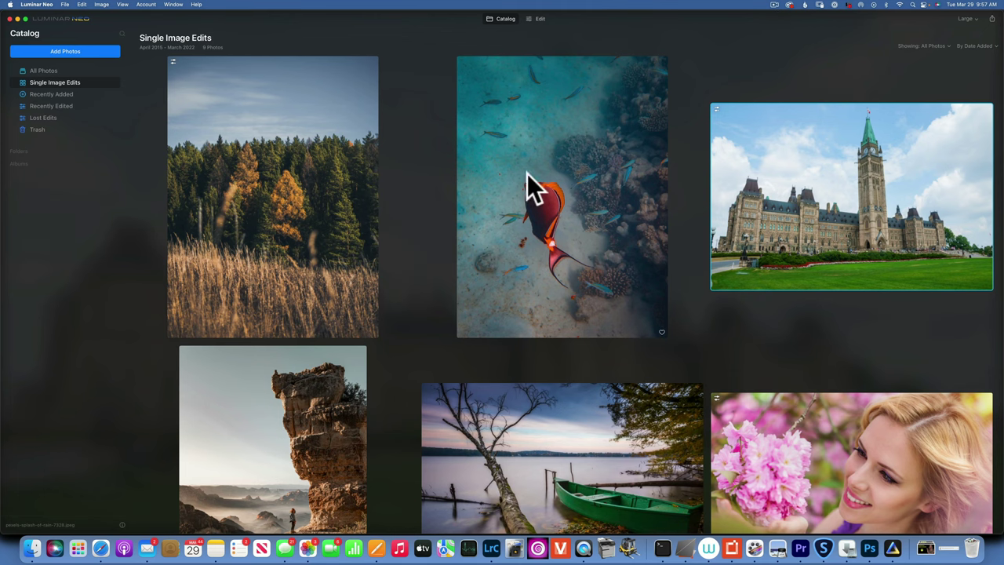
# Browse the Single Image Edits grid and open the rocky cliff hiker photo large
pyautogui.scroll(-3, 529, 180)
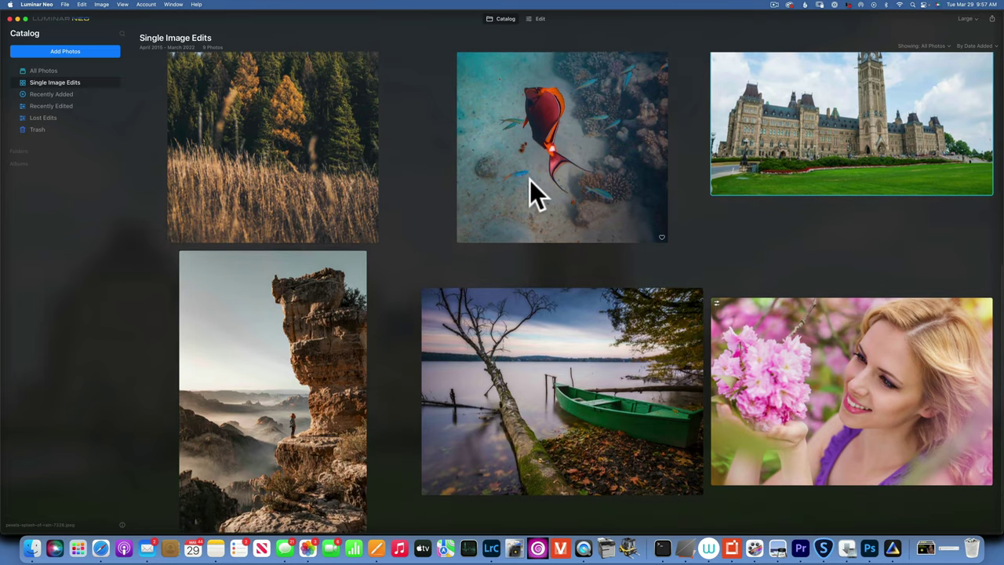
pyautogui.scroll(5, 529, 180)
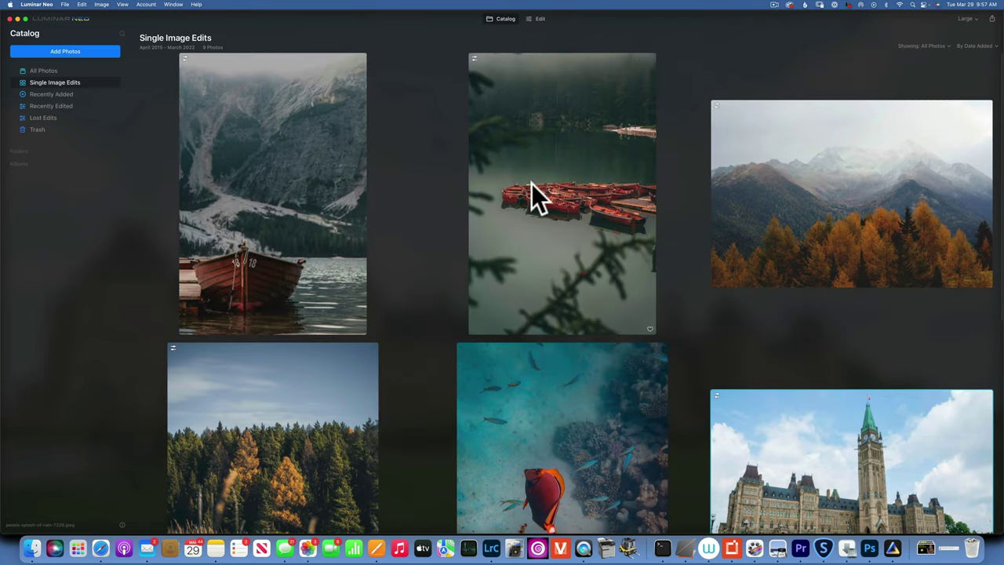
pyautogui.scroll(-5, 533, 184)
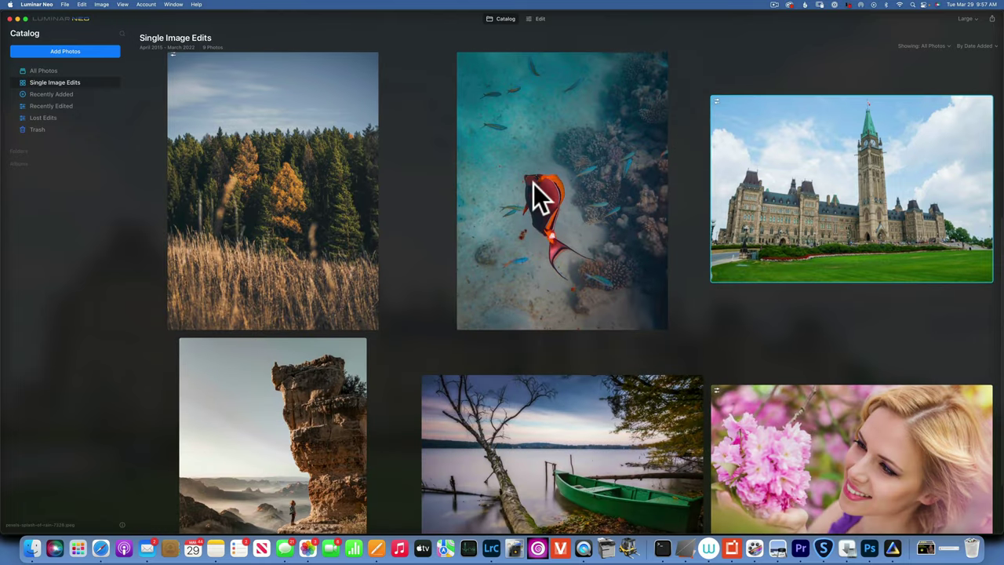
pyautogui.doubleClick(335, 409)
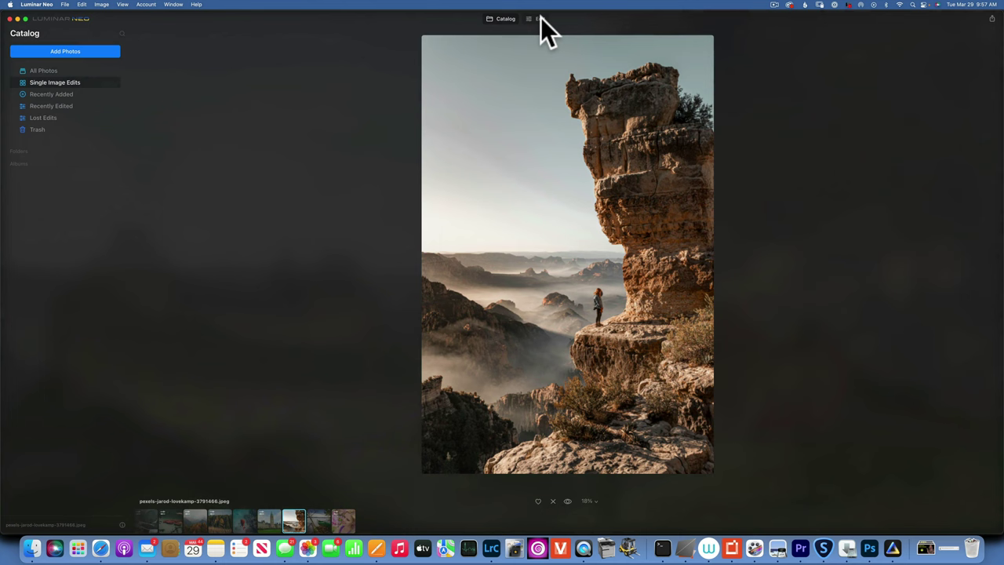
# Switch the cliff photo into Edit and expand the Color Harmony tool
pyautogui.click(540, 18)
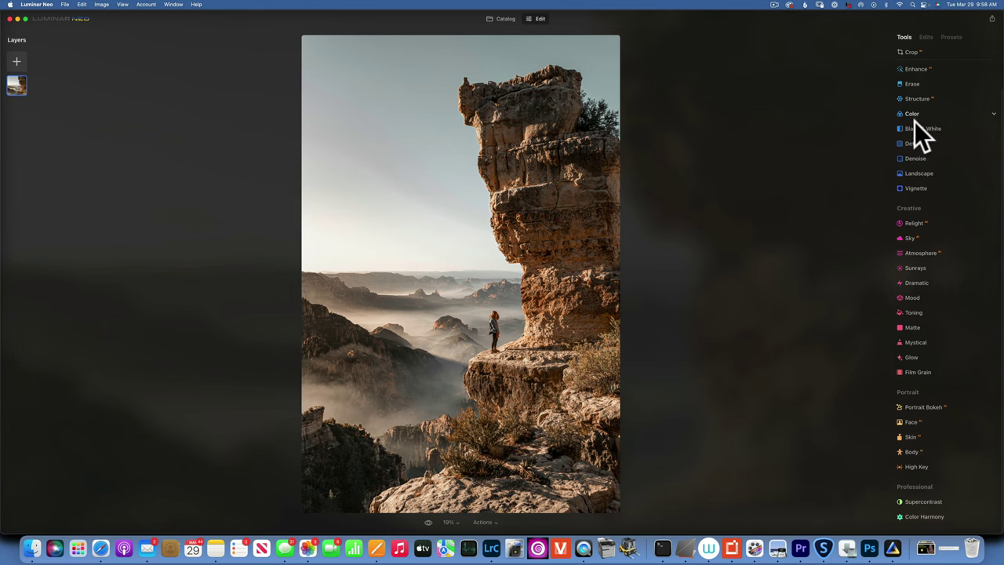
pyautogui.click(925, 521)
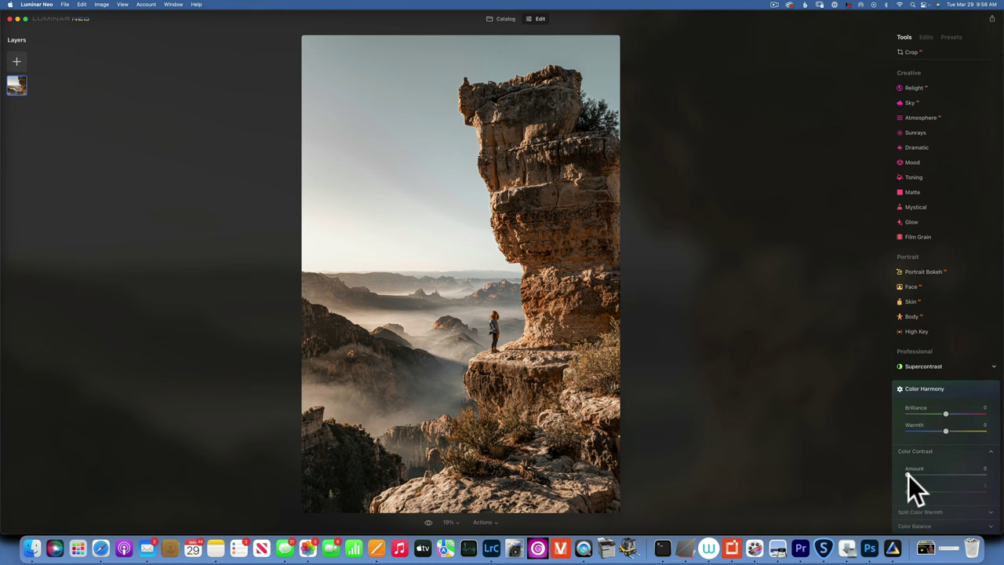
# Give the cliff photo Color Contrast Amount 41 and Hue 9, toggling Color Harmony to compare
pyautogui.moveTo(907, 469); pyautogui.dragTo(950, 471)
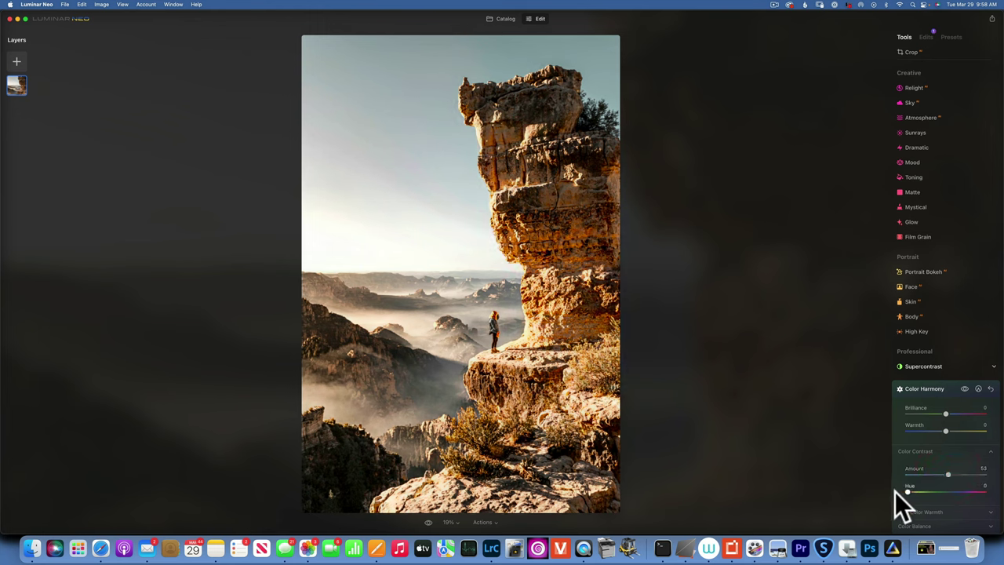
pyautogui.moveTo(910, 492); pyautogui.dragTo(935, 472)
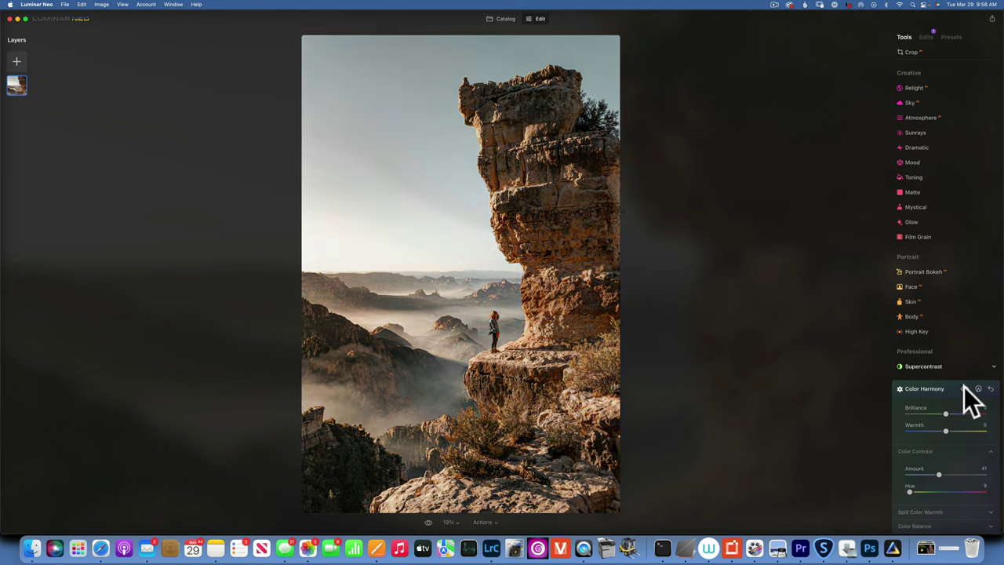
pyautogui.click(964, 388)
pyautogui.click(964, 387)
pyautogui.click(964, 388)
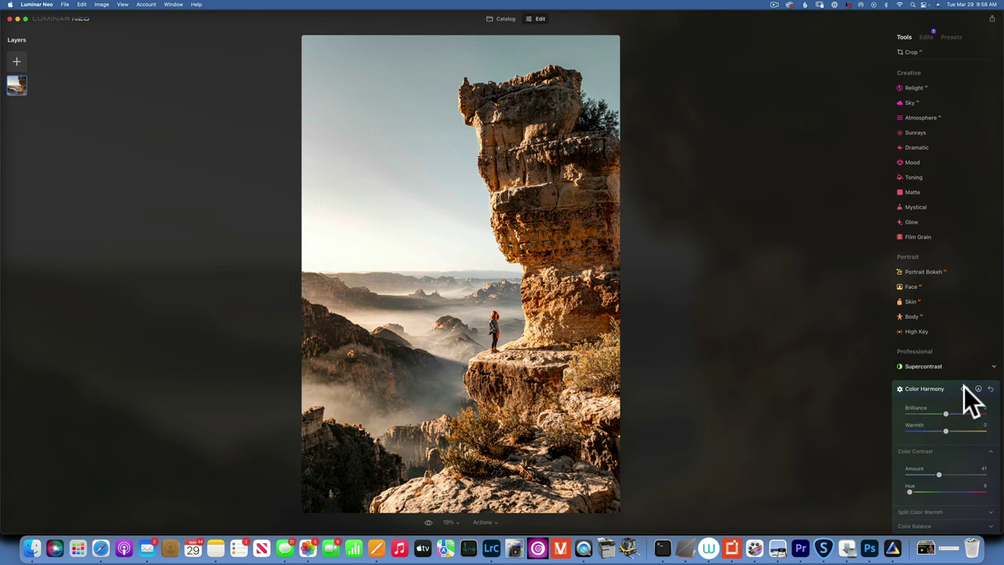
pyautogui.click(963, 387)
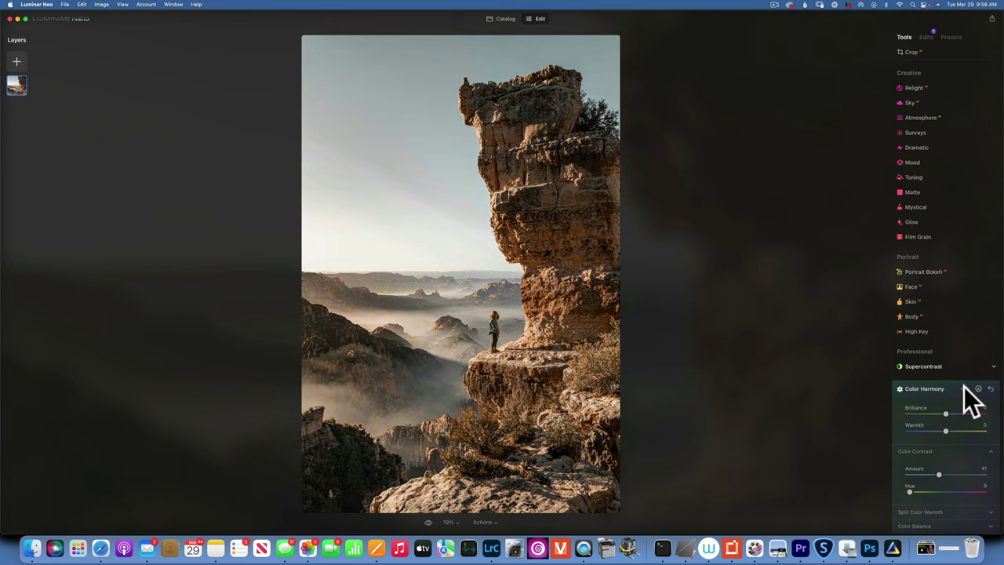
# Compare once more without Color Harmony, then open the blossom portrait from the catalog
pyautogui.click(964, 387)
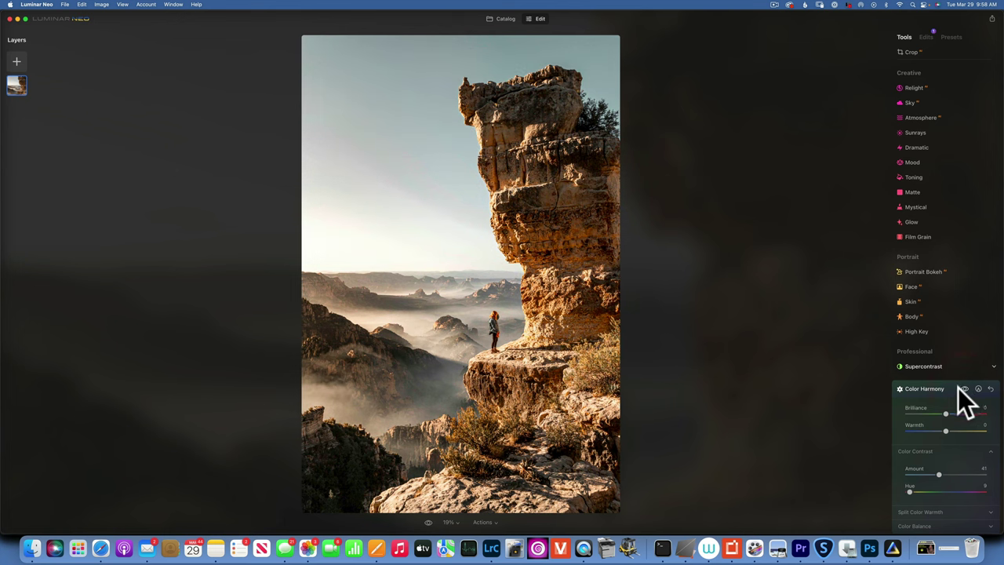
pyautogui.click(503, 18)
pyautogui.doubleClick(818, 380)
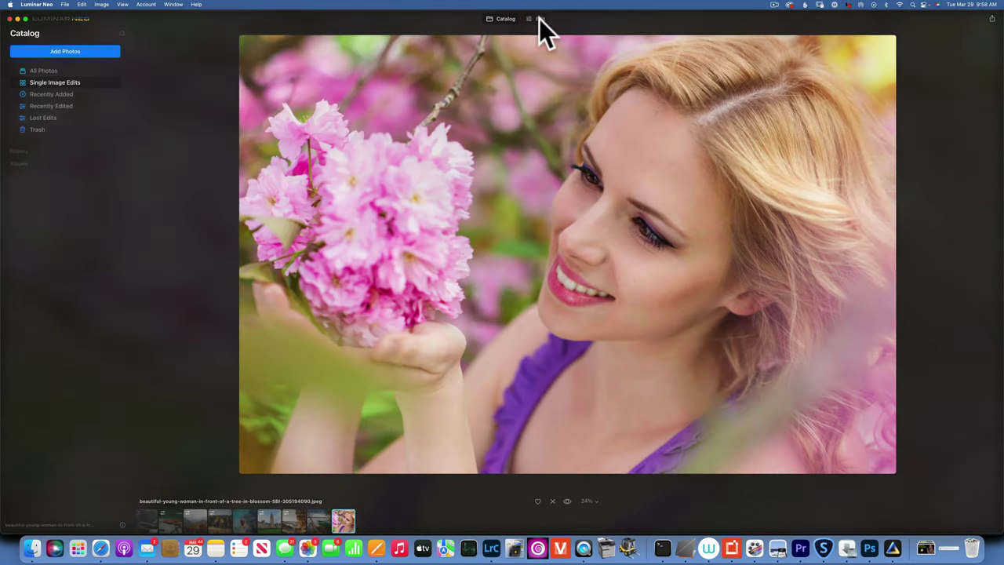
# Open the blossom portrait in Edit and expand its Color Harmony settings
pyautogui.click(540, 18)
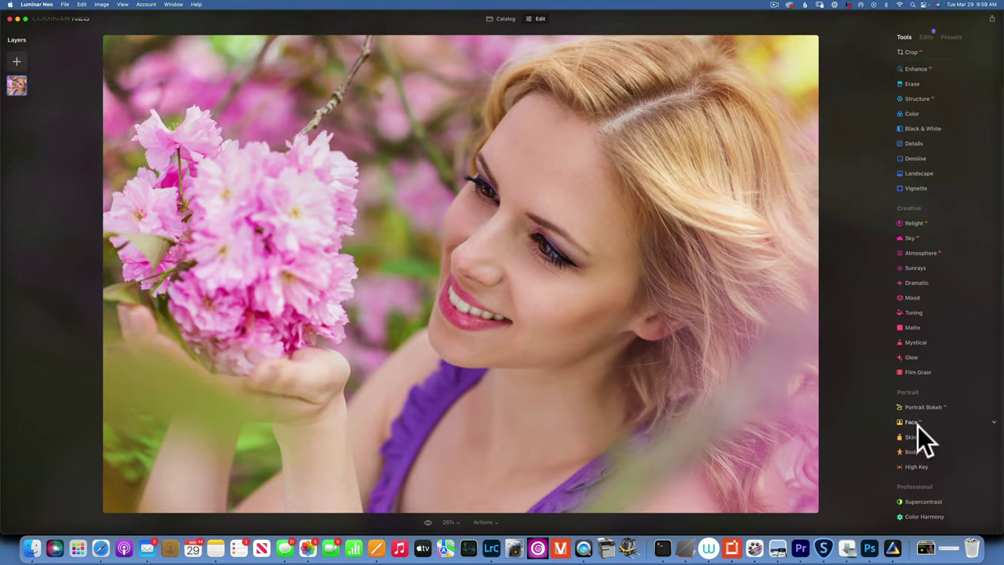
pyautogui.click(925, 521)
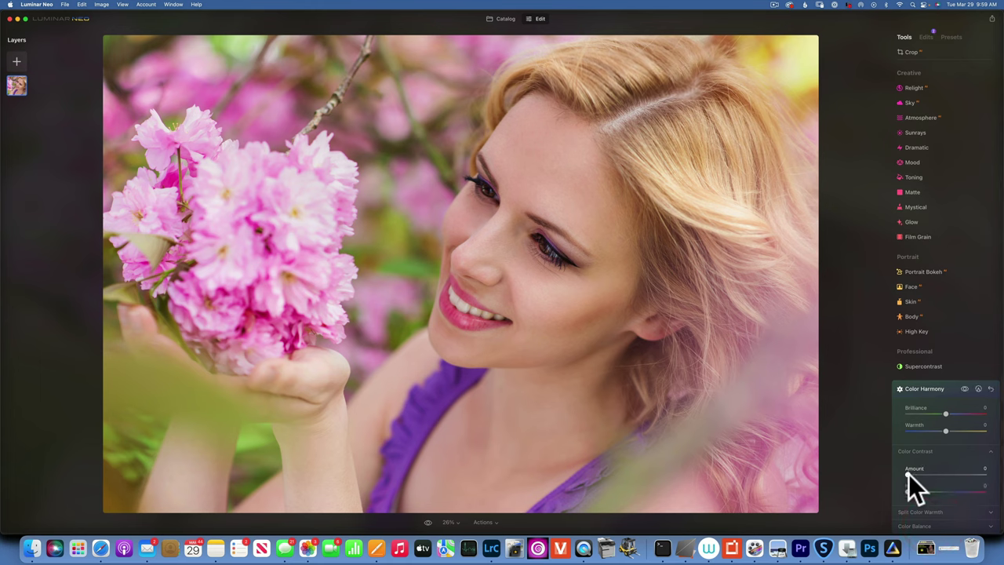
# Raise the portrait's Color Contrast Amount to about 20, toggling Color Harmony to compare
pyautogui.moveTo(908, 474)
pyautogui.mouseDown()
pyautogui.moveTo(919, 473)
pyautogui.moveTo(904, 478)
pyautogui.mouseUp()
pyautogui.click(905, 492)
pyautogui.click(906, 490)
pyautogui.moveTo(908, 474); pyautogui.dragTo(926, 473)
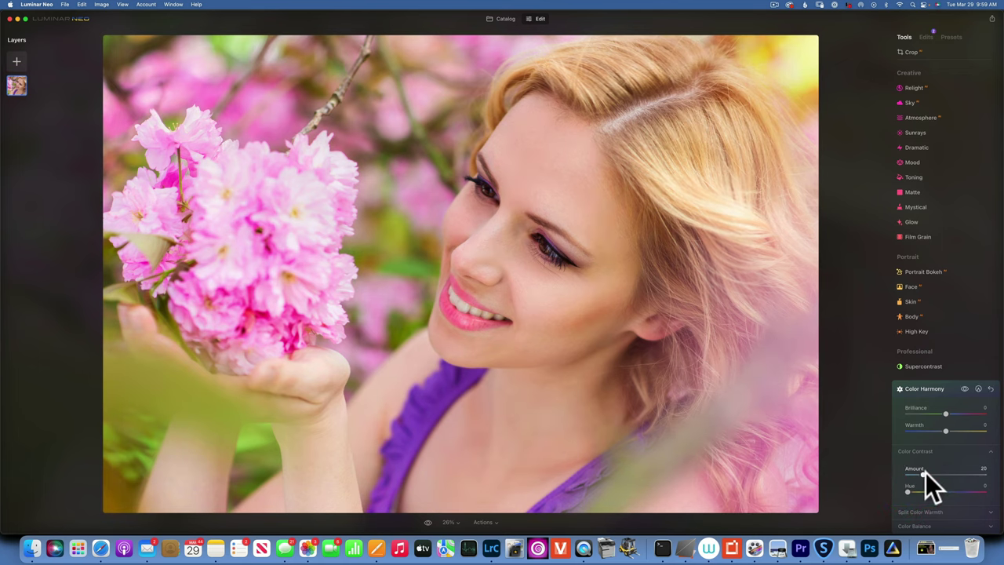
pyautogui.click(963, 387)
pyautogui.click(963, 387)
pyautogui.click(964, 387)
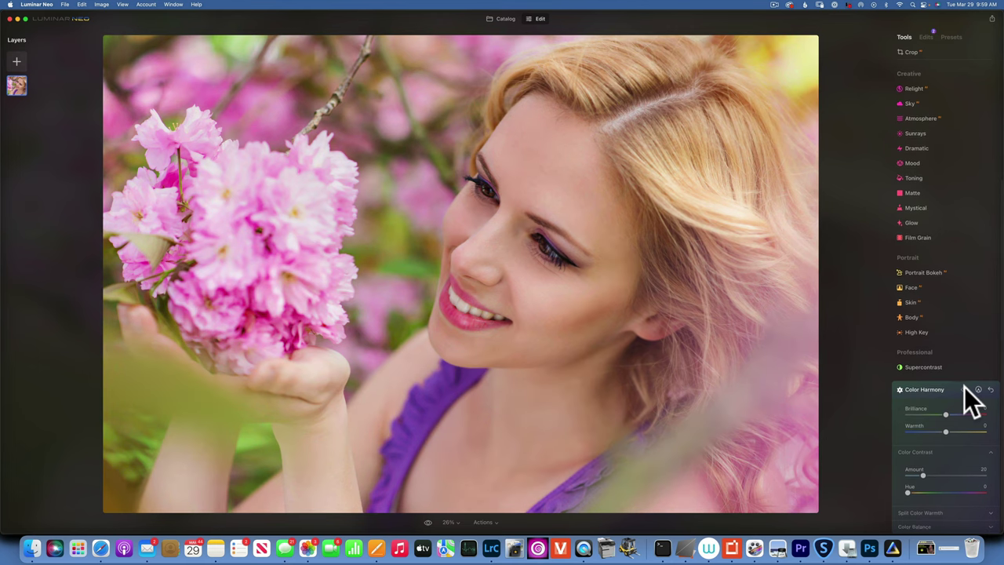
pyautogui.click(963, 388)
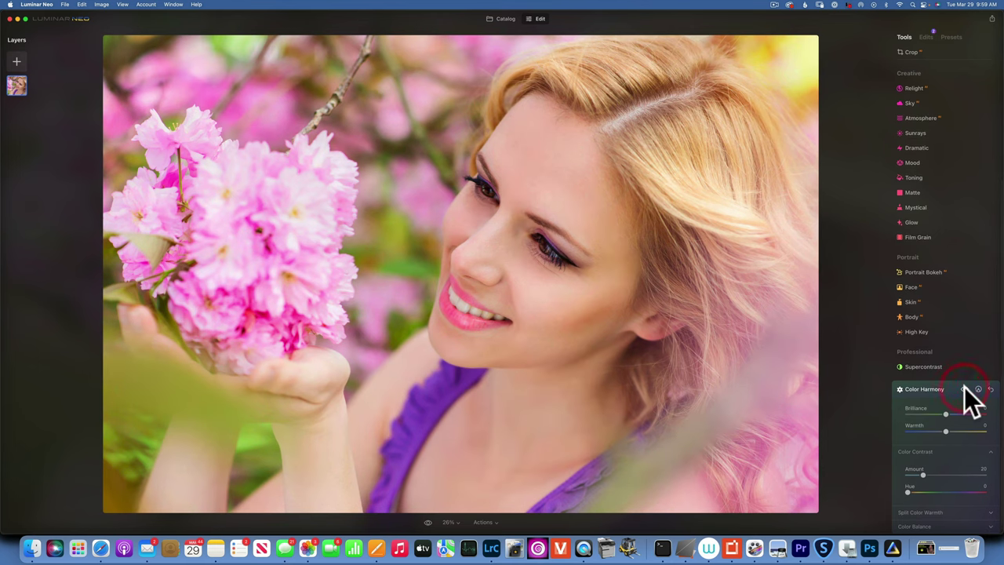
# Lower Color Contrast Amount to 16, compare before and after, and return to the catalog
pyautogui.click(919, 473)
pyautogui.click(964, 387)
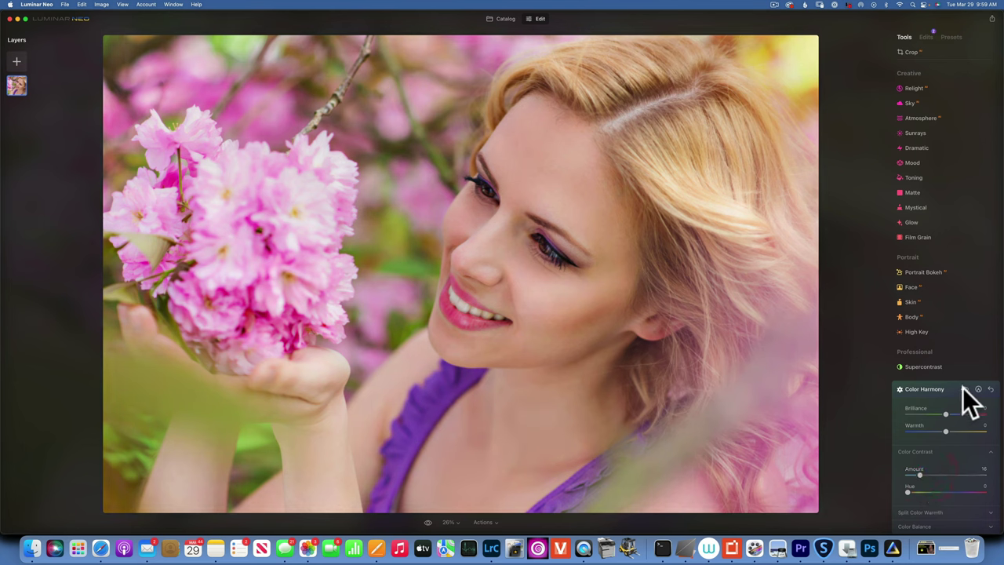
pyautogui.click(964, 389)
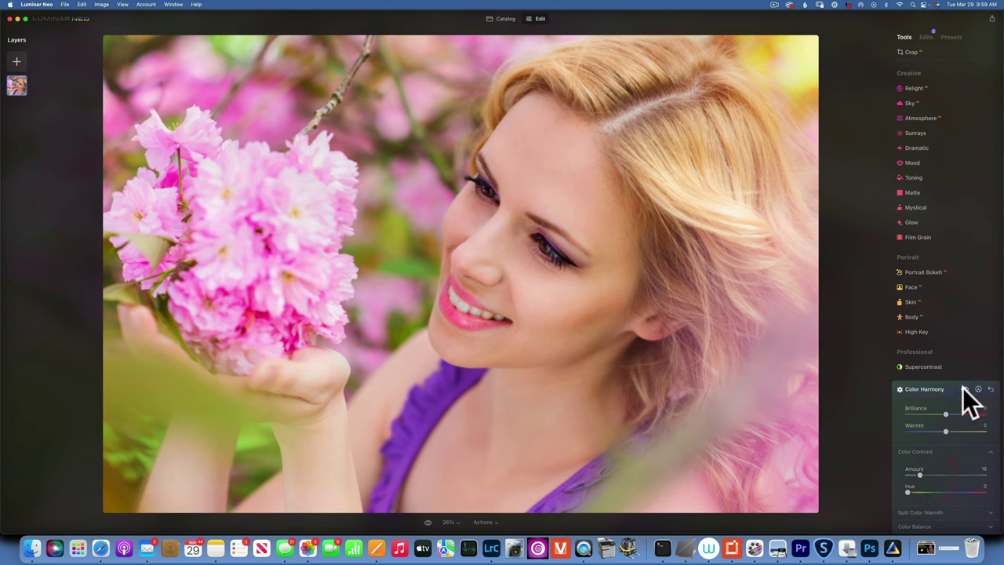
pyautogui.click(964, 388)
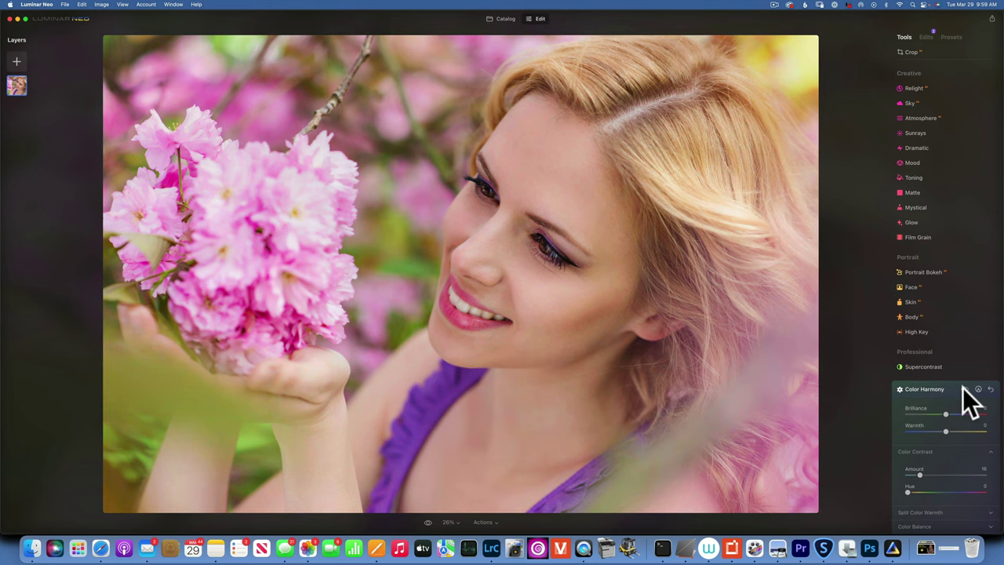
pyautogui.click(963, 388)
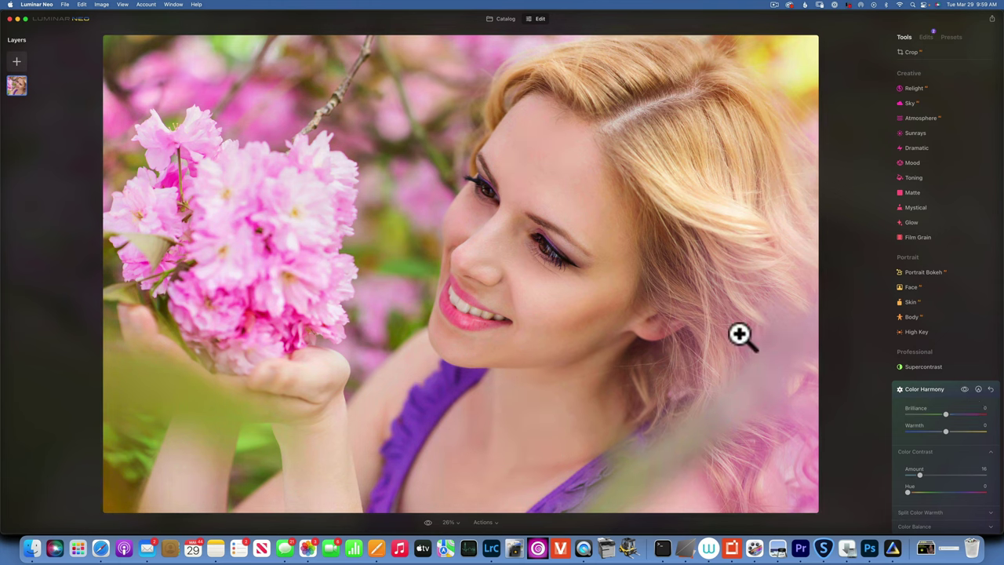
pyautogui.click(506, 19)
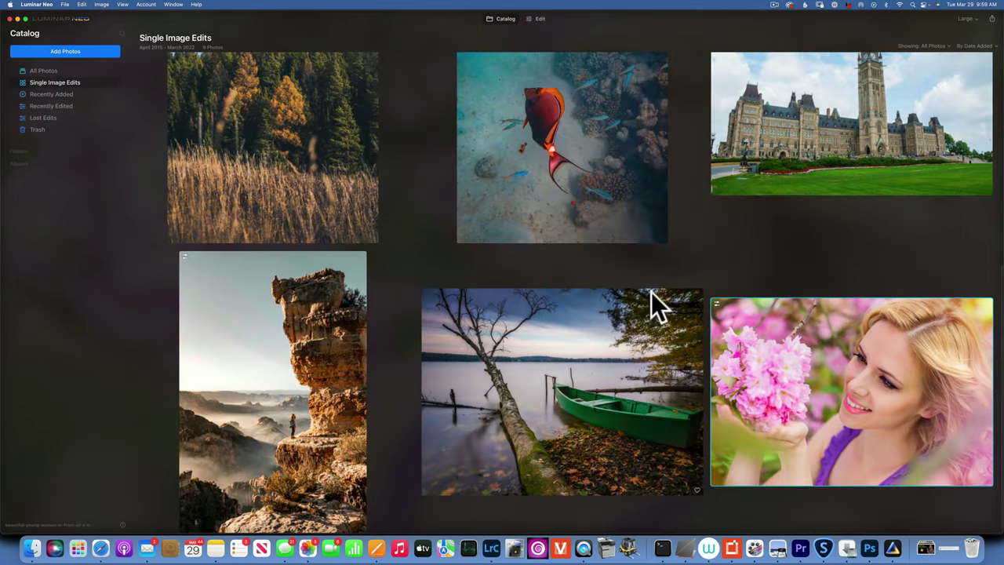
# Open the Parliament building photo large and switch it into Edit
pyautogui.doubleClick(791, 149)
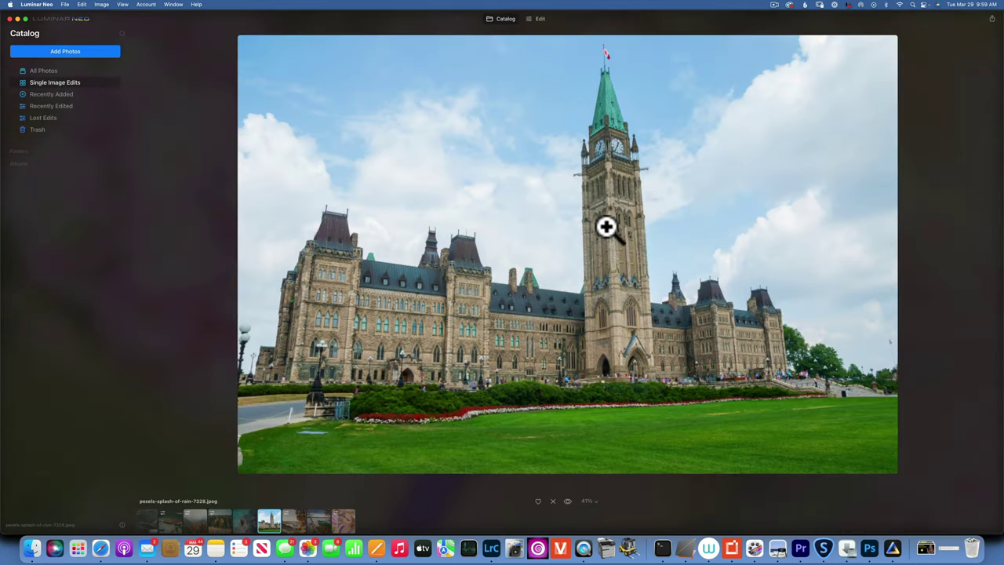
pyautogui.click(541, 19)
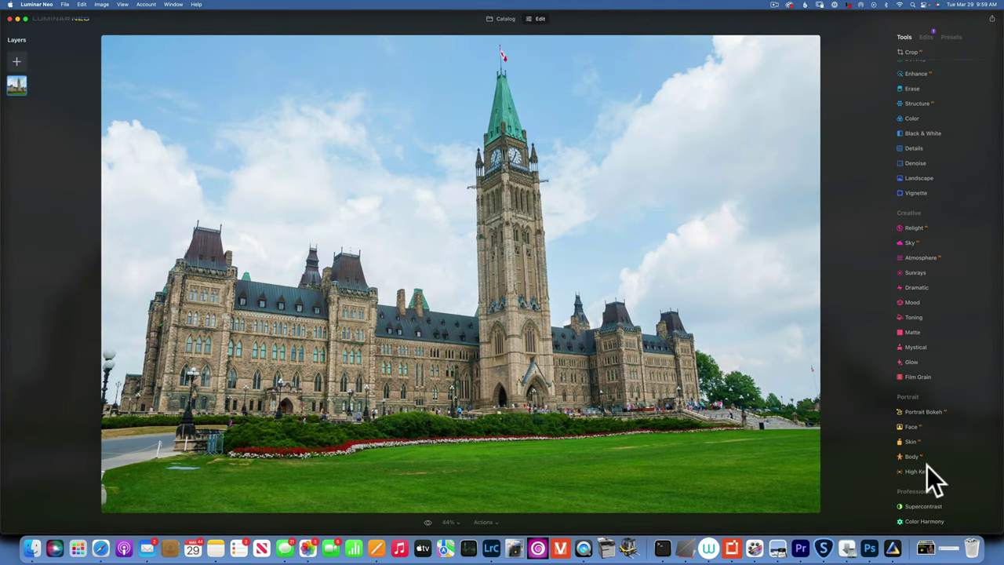
# Give the Parliament photo Color Harmony Color Contrast Amount 52 and Hue 36
pyautogui.click(938, 520)
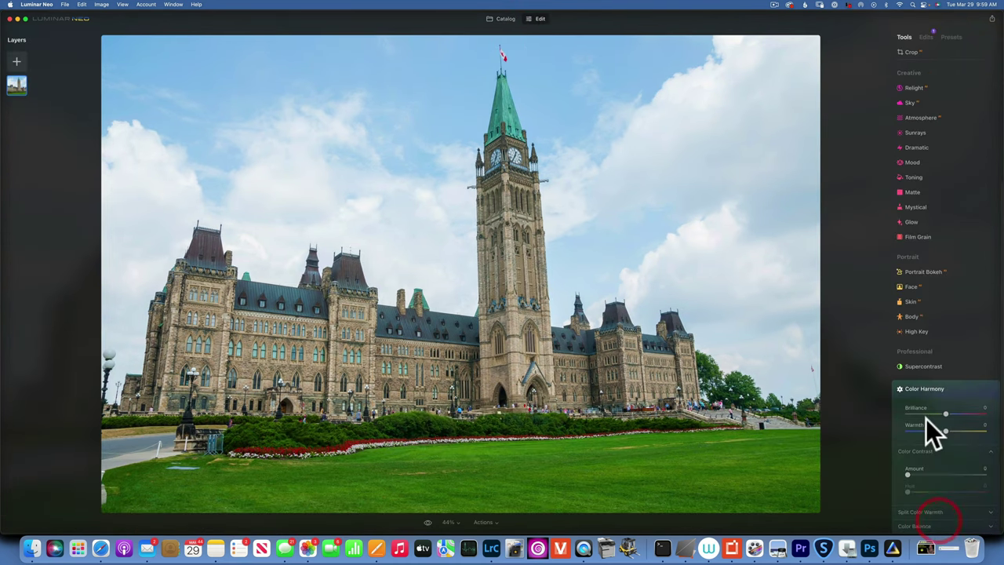
pyautogui.moveTo(908, 473); pyautogui.dragTo(951, 472)
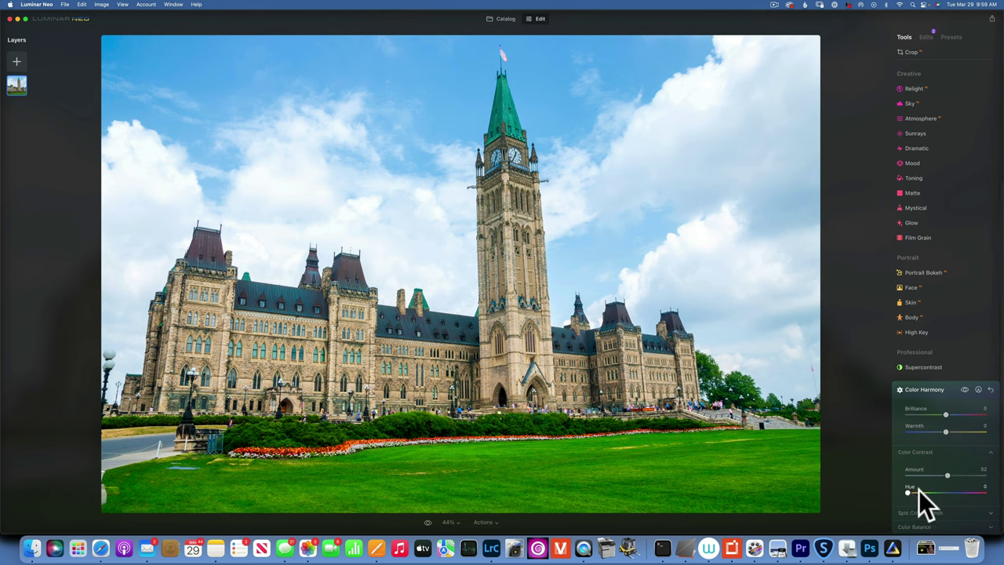
pyautogui.moveTo(910, 492)
pyautogui.mouseDown()
pyautogui.moveTo(931, 491)
pyautogui.moveTo(896, 492)
pyautogui.moveTo(947, 492)
pyautogui.moveTo(918, 494)
pyautogui.mouseUp()
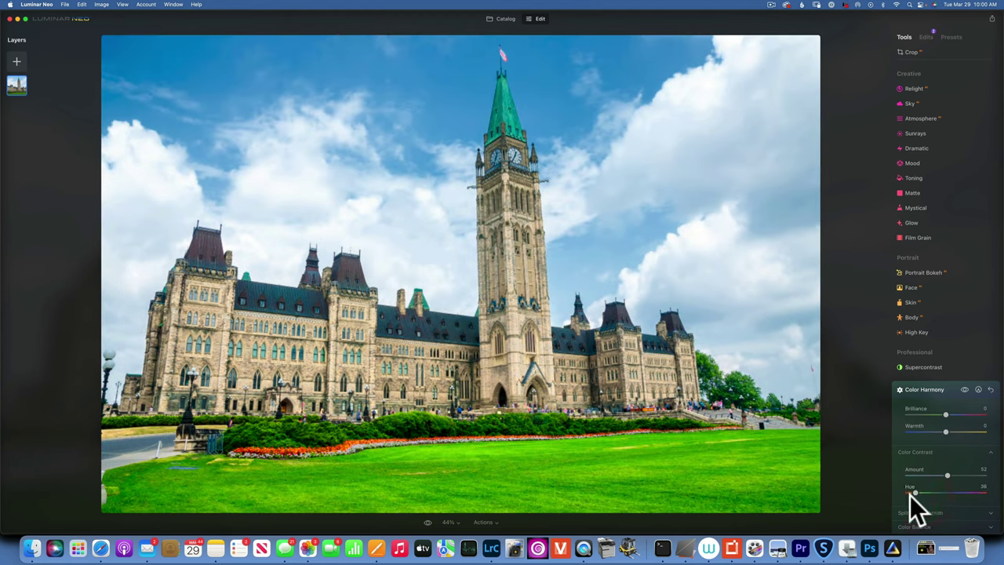
# Toggle Color Harmony off and on repeatedly to compare, leaving the effect on
pyautogui.click(963, 388)
pyautogui.click(963, 389)
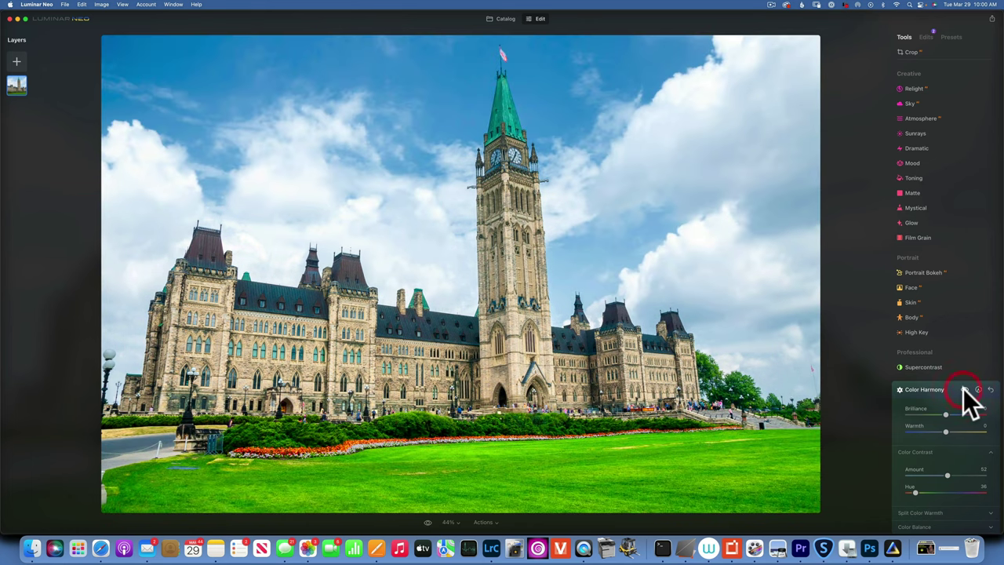
pyautogui.click(963, 388)
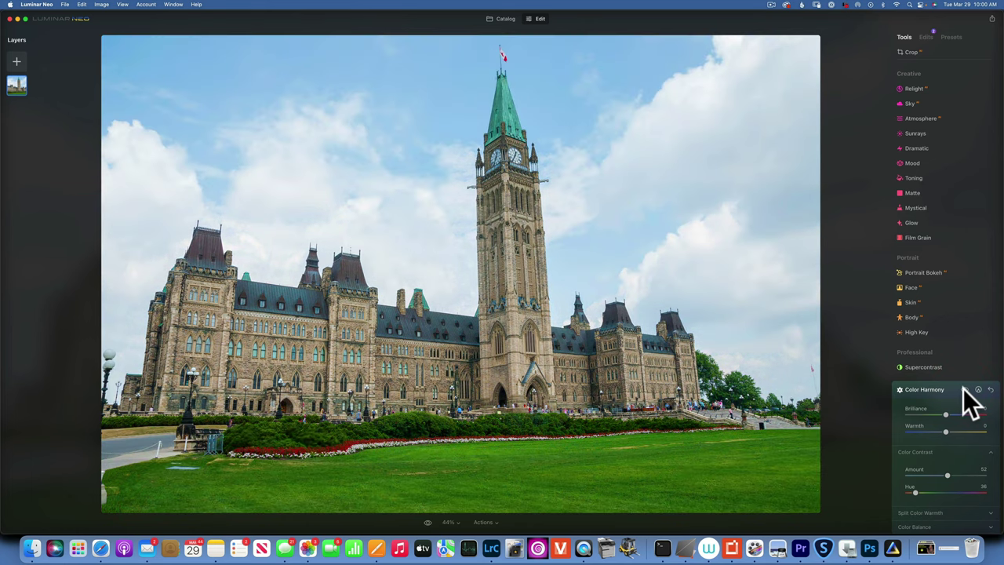
pyautogui.click(962, 388)
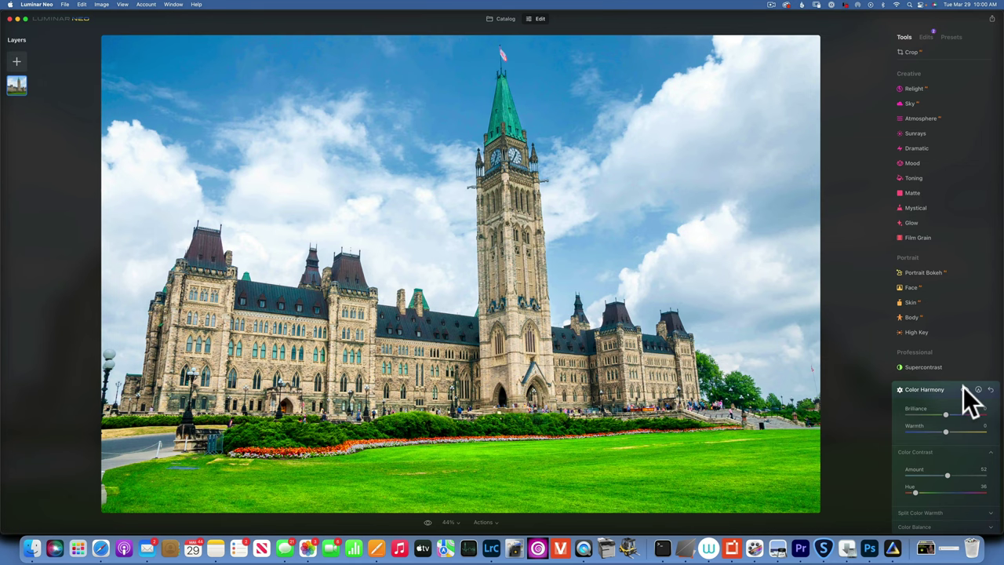
pyautogui.click(963, 388)
pyautogui.click(962, 388)
pyautogui.click(963, 388)
pyautogui.click(963, 388)
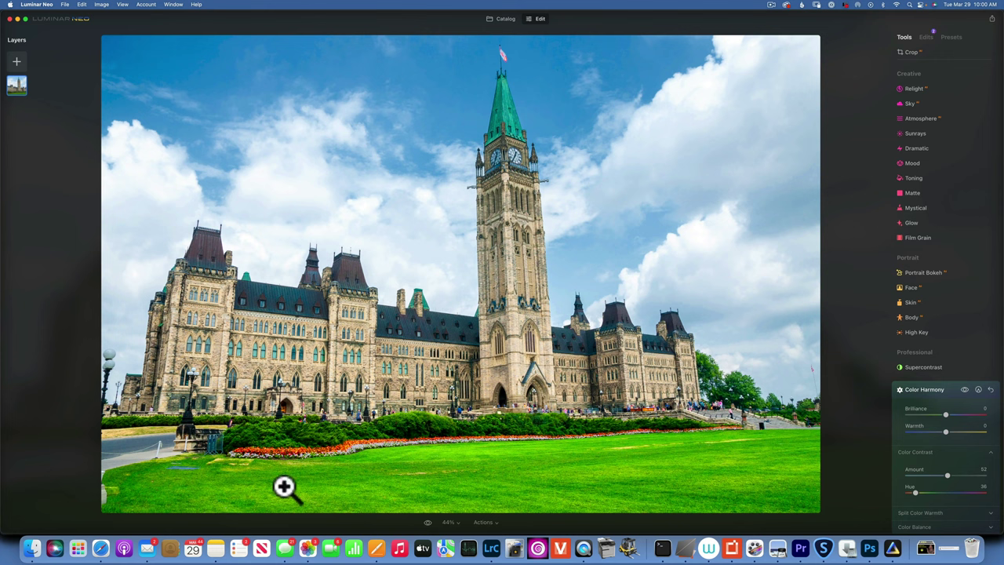
# Add a Paint Mask to Color Harmony and erase the lawn with brush sizes 400, then 192
pyautogui.click(977, 389)
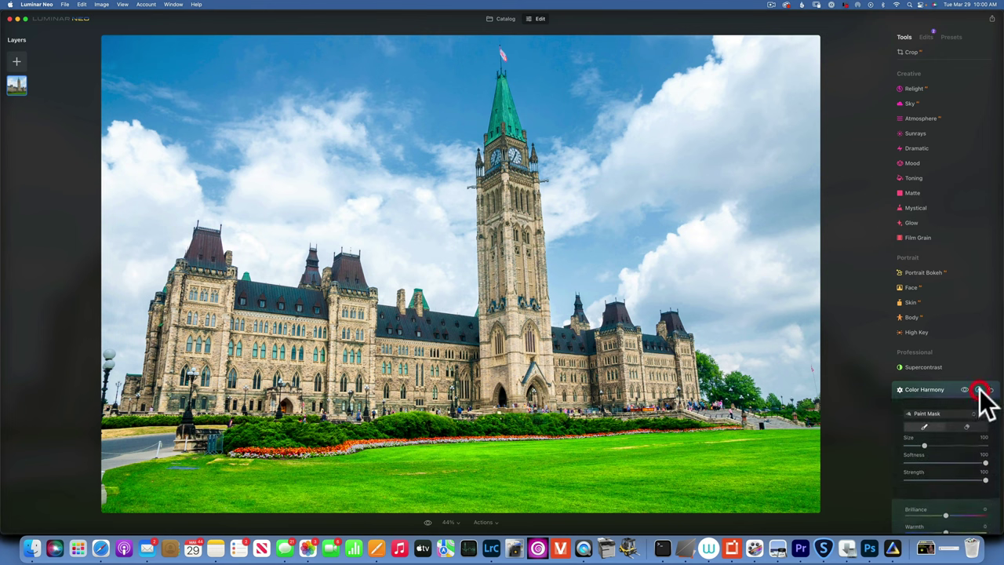
pyautogui.scroll(-3, 980, 423)
pyautogui.click(966, 325)
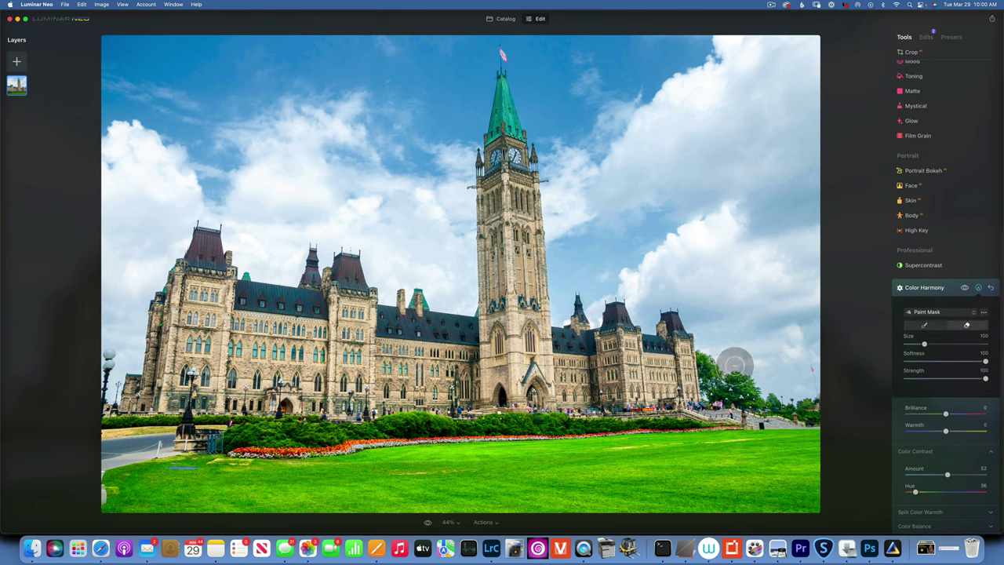
pyautogui.moveTo(926, 344); pyautogui.dragTo(984, 344)
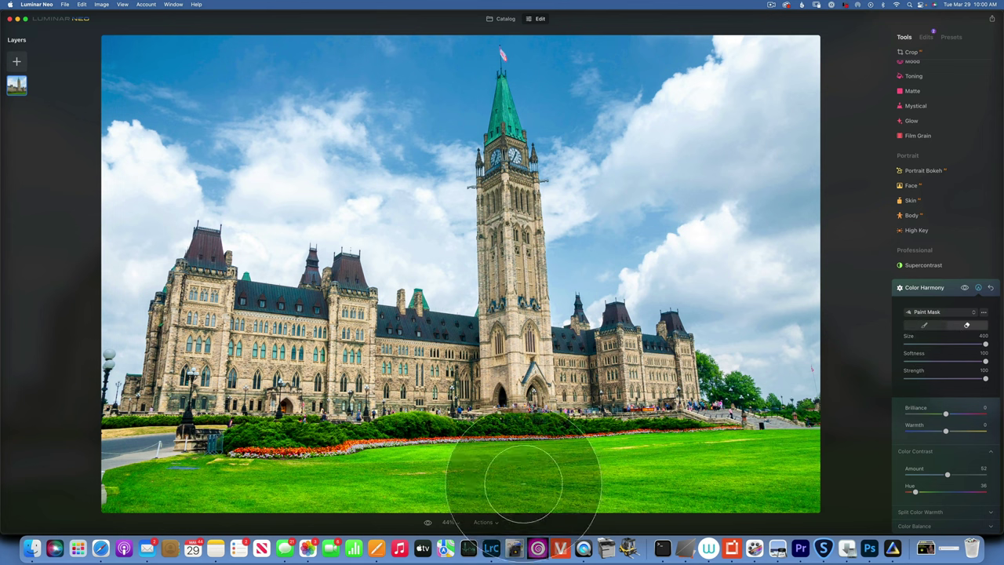
pyautogui.moveTo(220, 486)
pyautogui.mouseDown()
pyautogui.moveTo(807, 470)
pyautogui.moveTo(862, 436)
pyautogui.mouseUp()
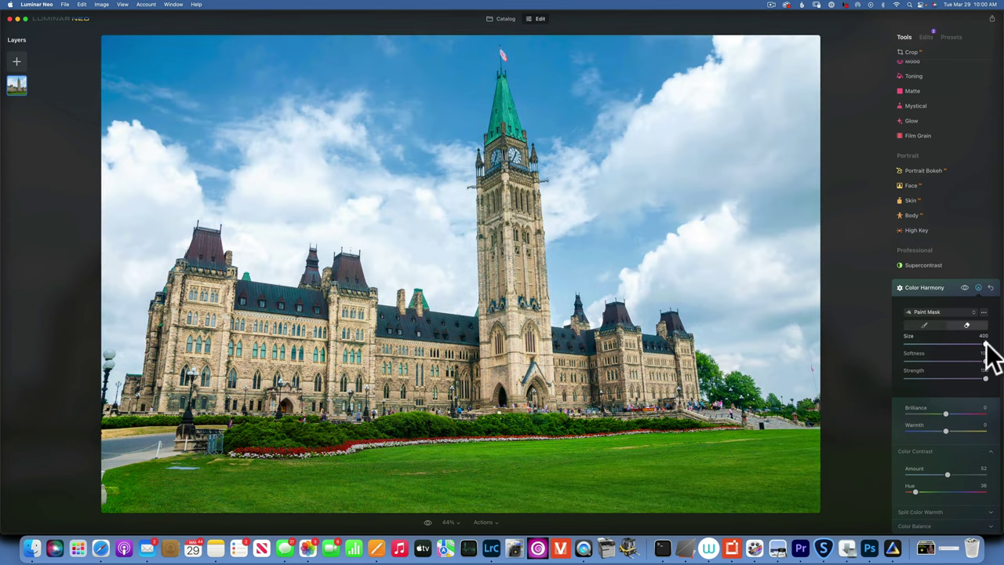
pyautogui.moveTo(985, 343); pyautogui.dragTo(942, 343)
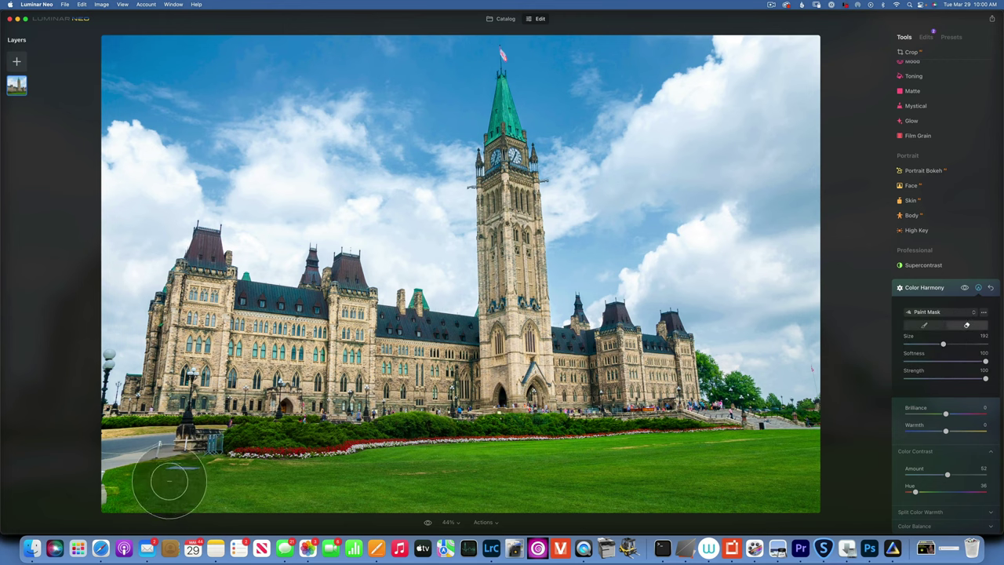
pyautogui.moveTo(168, 478); pyautogui.dragTo(799, 455)
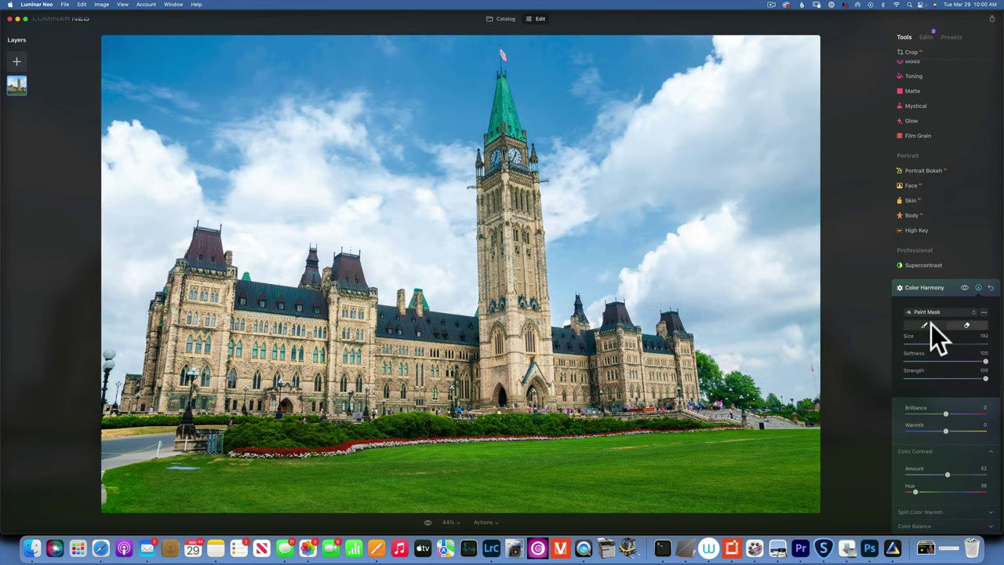
# Paint the effect back over the building, then toggle it off and on to compare
pyautogui.click(925, 324)
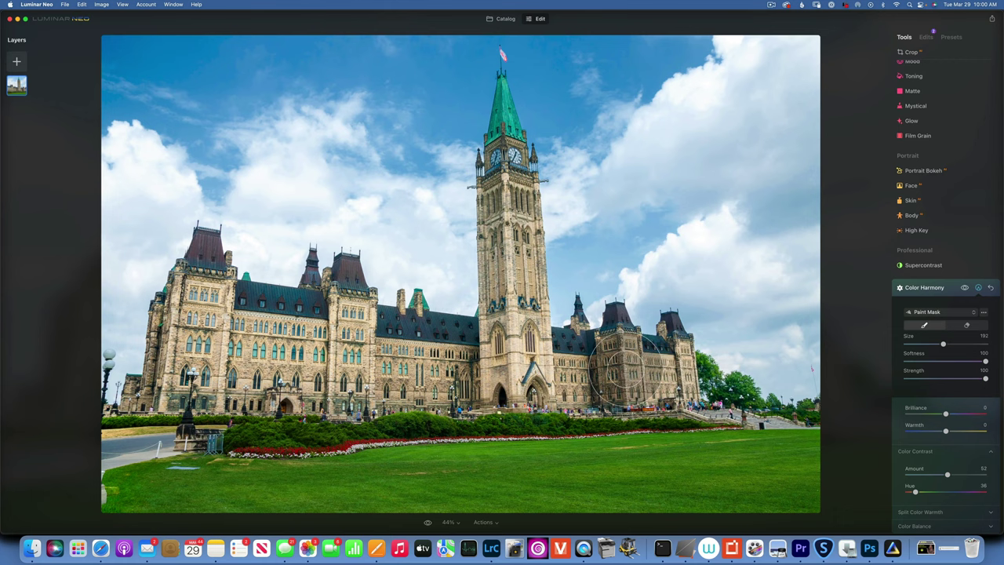
pyautogui.moveTo(627, 369)
pyautogui.mouseDown()
pyautogui.moveTo(192, 381)
pyautogui.moveTo(333, 385)
pyautogui.mouseUp()
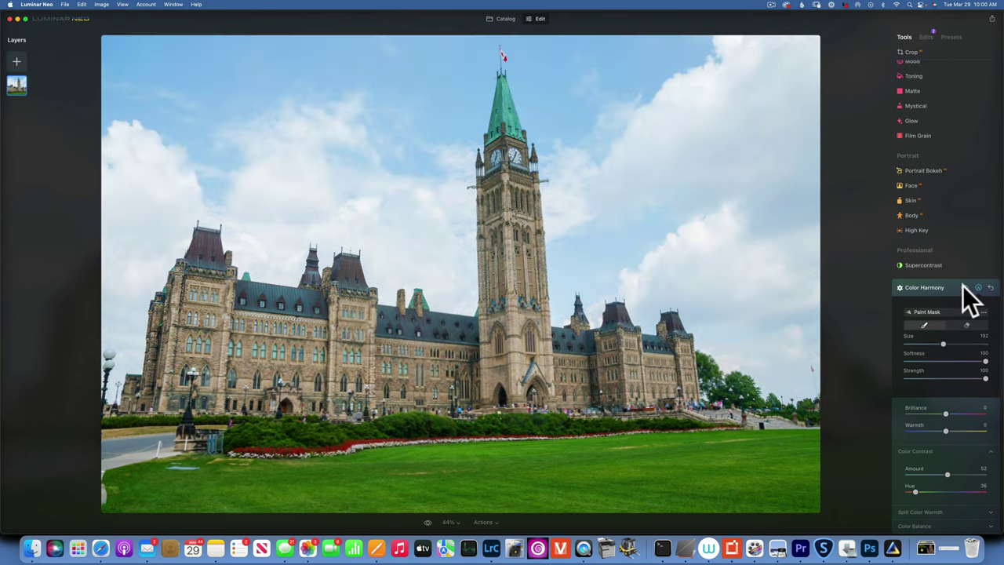
pyautogui.click(964, 286)
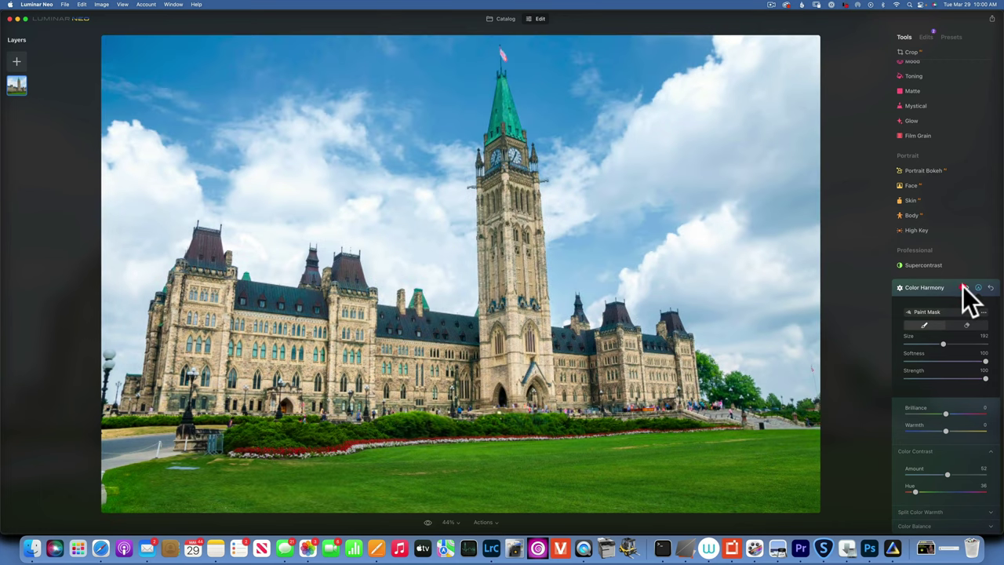
pyautogui.click(964, 286)
pyautogui.click(963, 287)
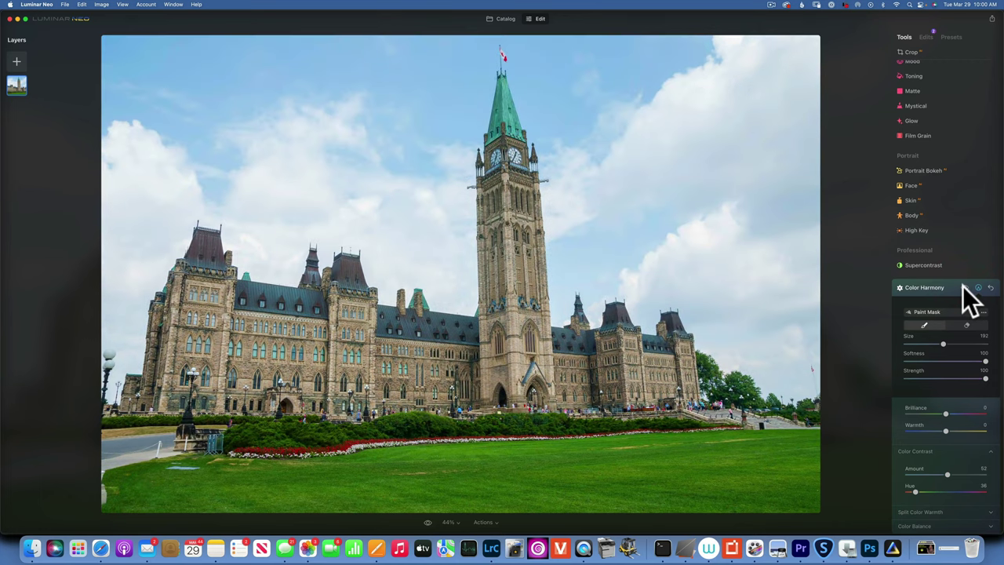
pyautogui.click(964, 287)
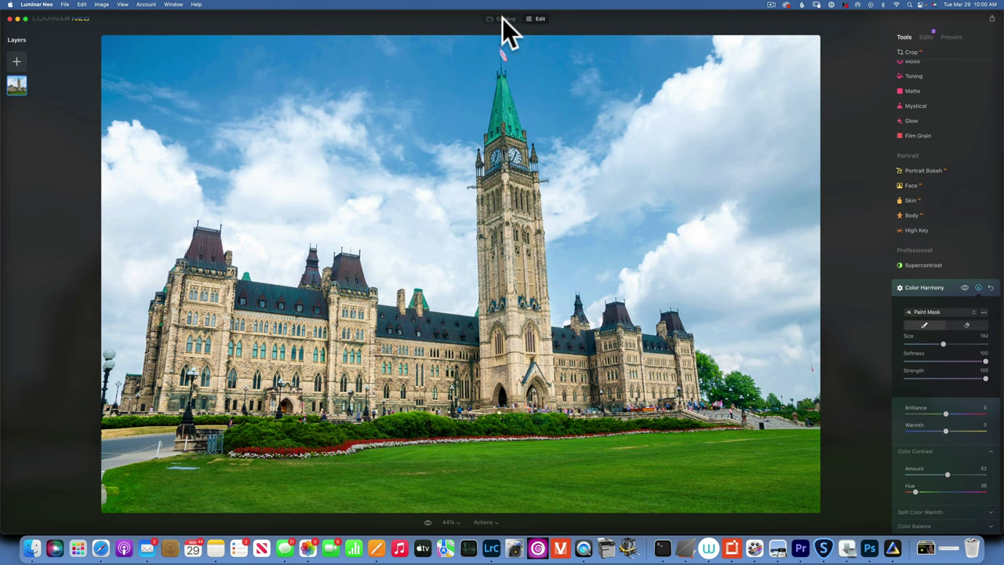
# Open the underwater fish photo in Edit with Color Harmony expanded
pyautogui.click(501, 20)
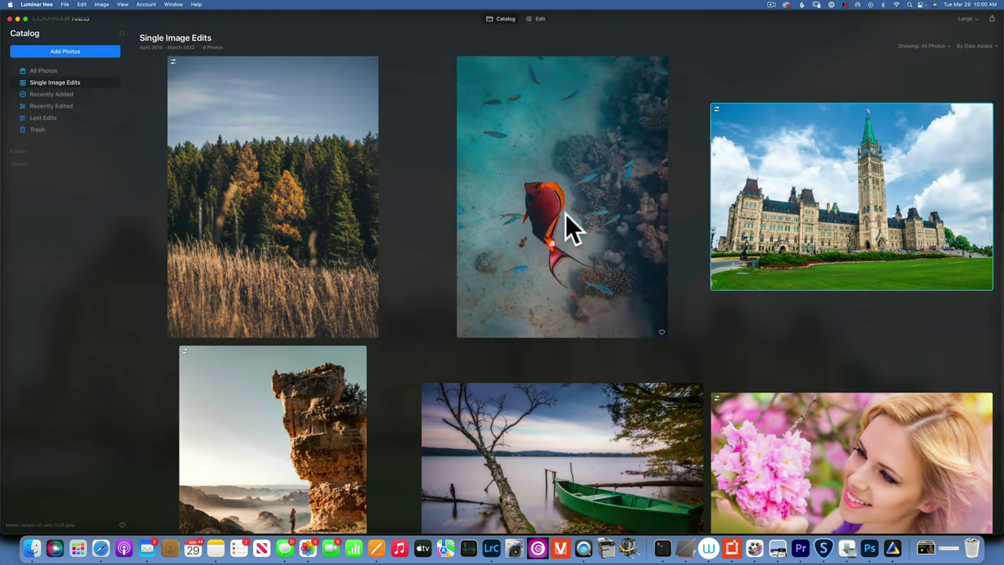
pyautogui.doubleClick(565, 213)
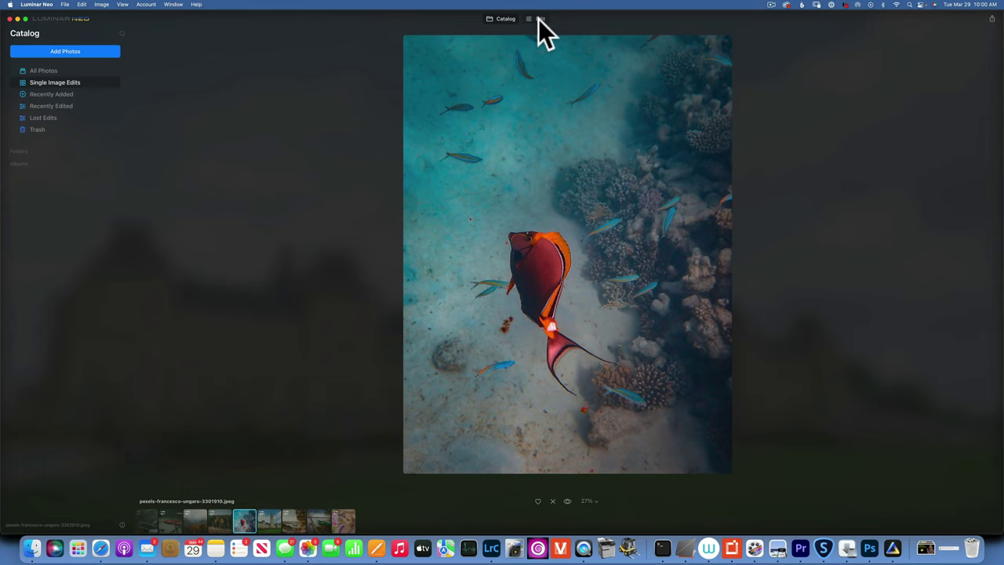
pyautogui.click(536, 21)
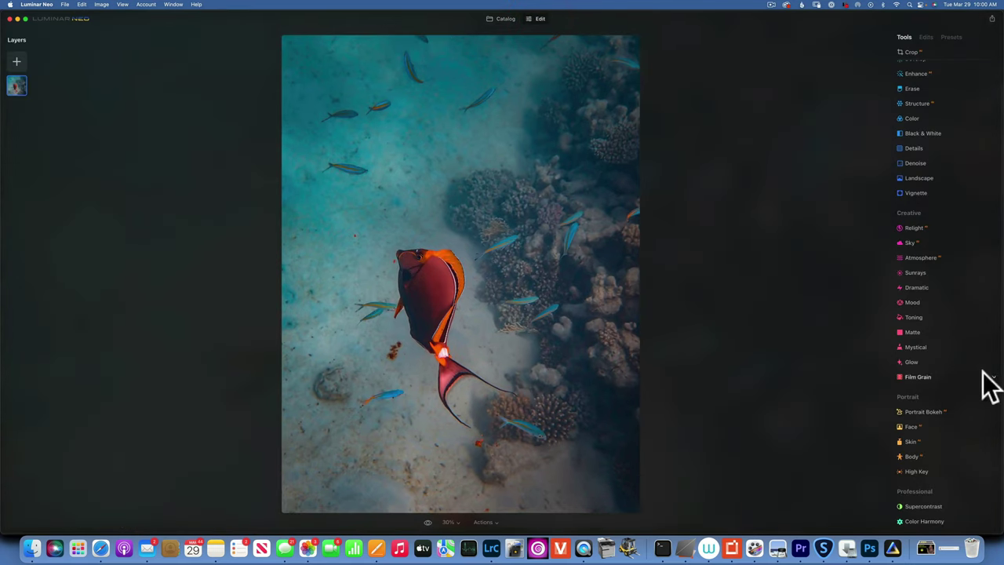
pyautogui.click(937, 520)
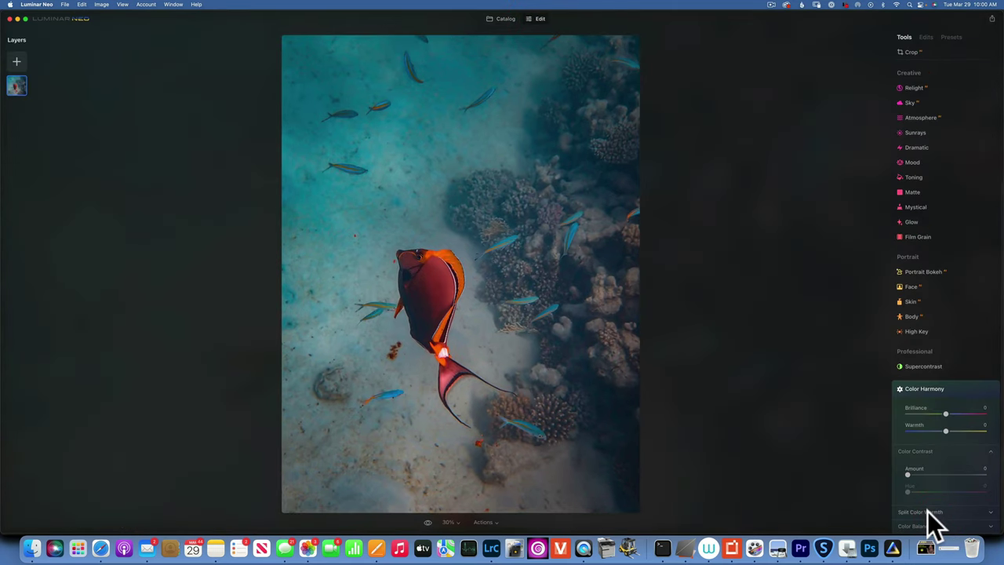
# Set the fish photo's Color Contrast Amount to 28 and toggle Color Harmony to compare
pyautogui.moveTo(906, 472); pyautogui.dragTo(928, 472)
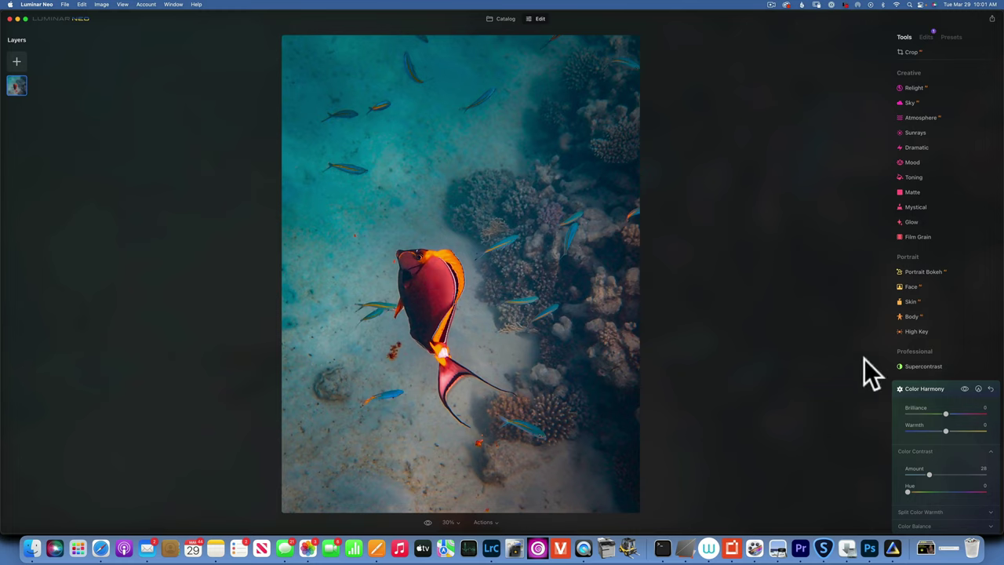
pyautogui.click(965, 388)
pyautogui.click(965, 387)
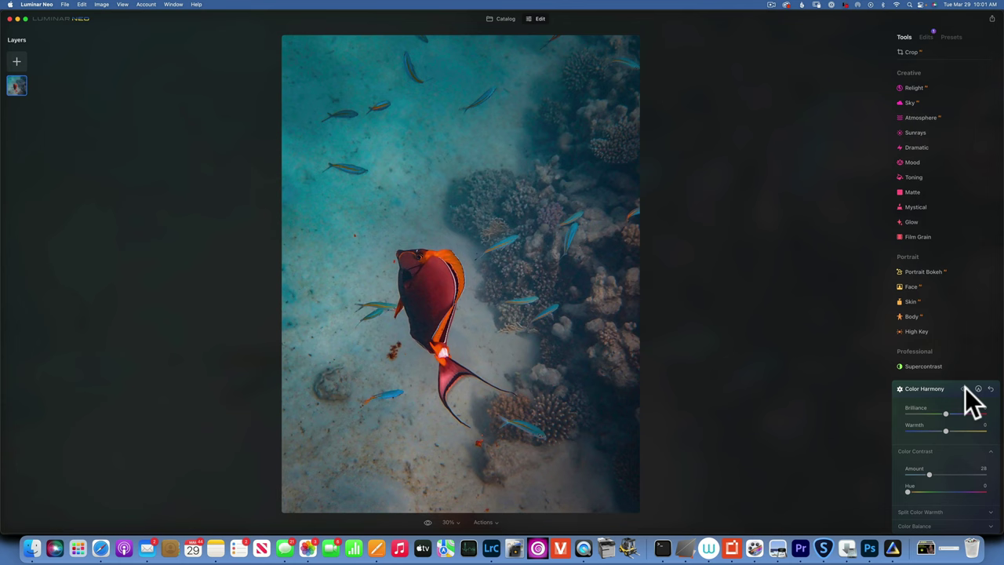
pyautogui.click(965, 388)
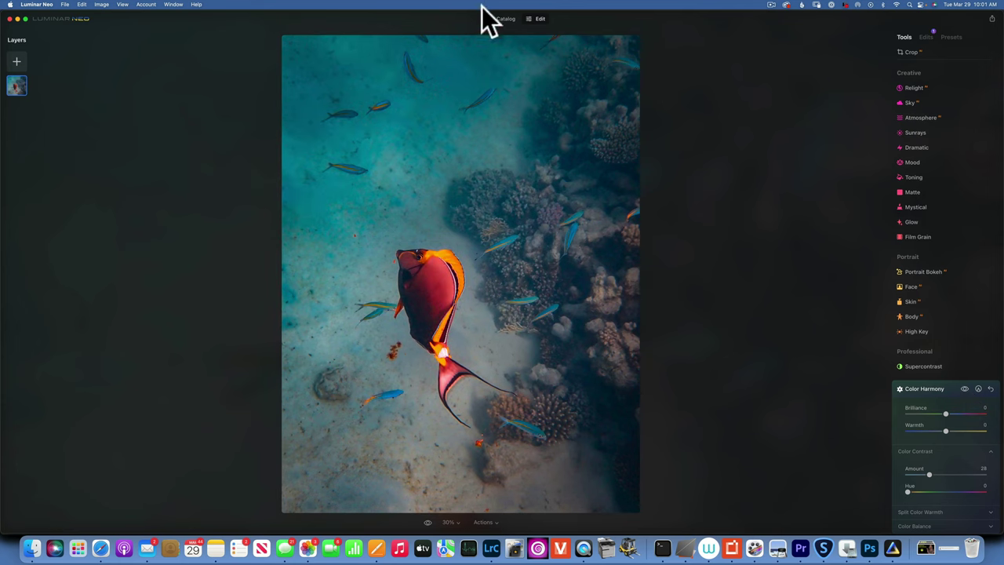
pyautogui.click(503, 18)
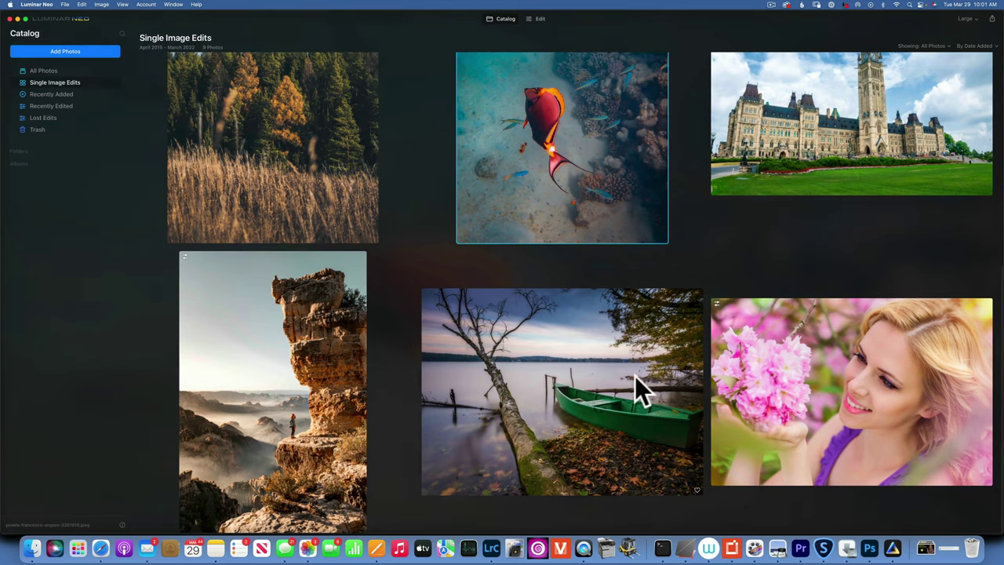
pyautogui.doubleClick(635, 376)
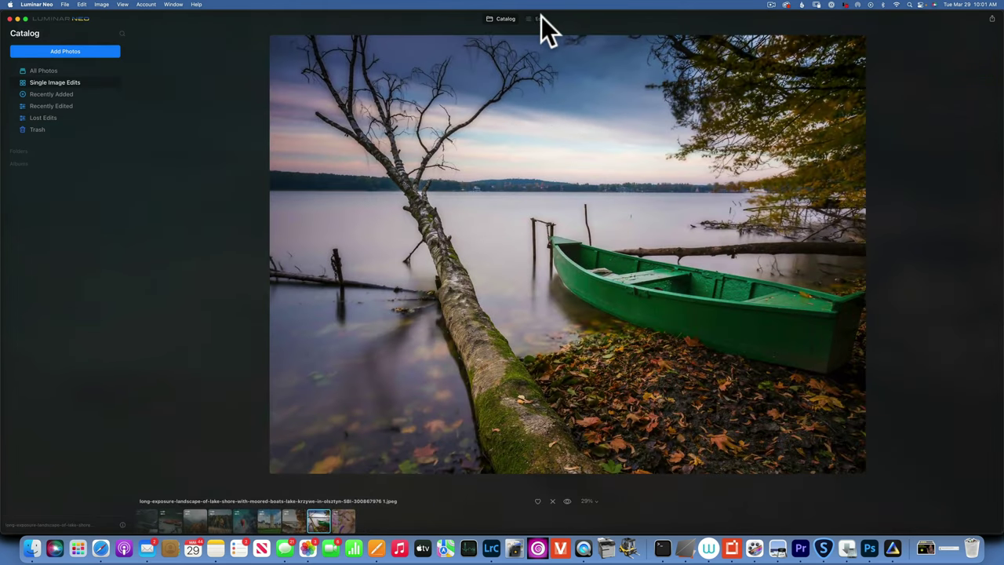
pyautogui.click(540, 18)
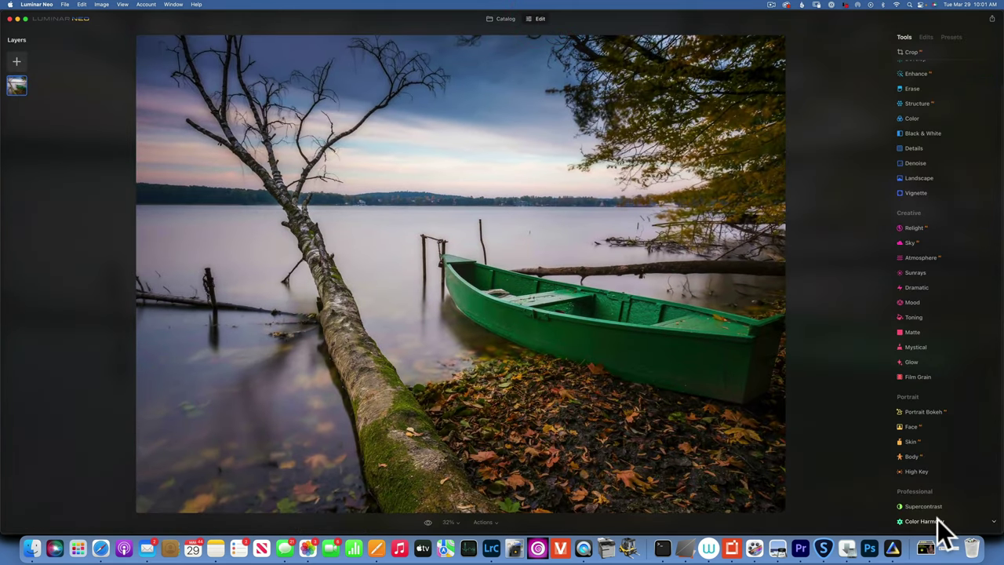
pyautogui.click(937, 519)
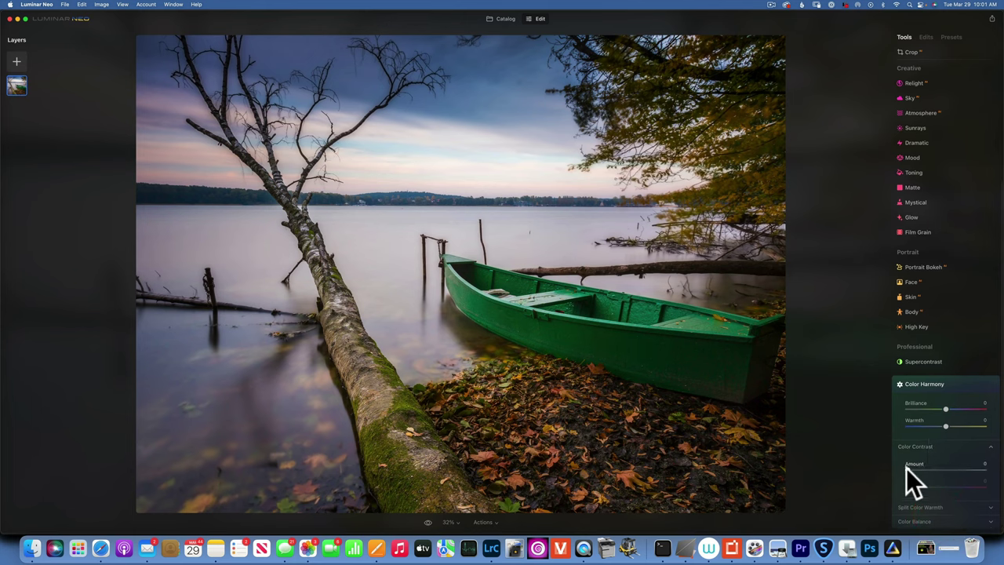
pyautogui.moveTo(908, 469); pyautogui.dragTo(929, 468)
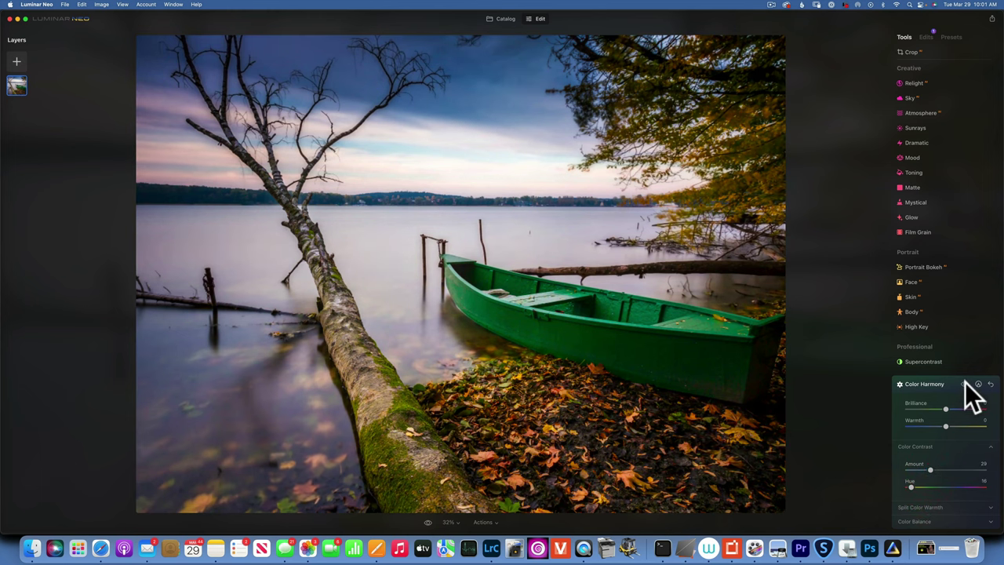
pyautogui.click(967, 382)
pyautogui.click(965, 382)
pyautogui.click(965, 382)
pyautogui.click(965, 382)
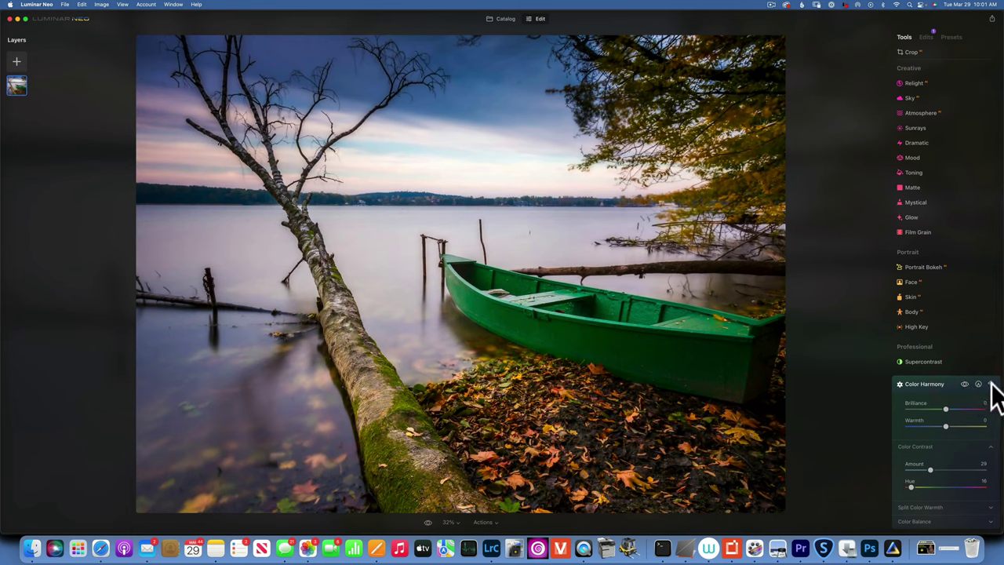
pyautogui.click(989, 384)
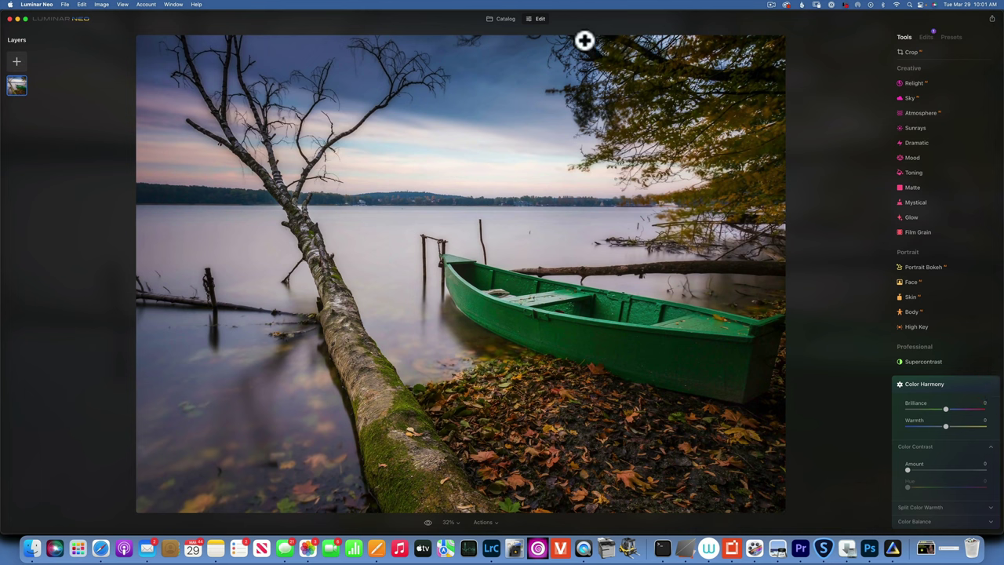
# Open Develop Curves and shape an S-curve on the overall RGB tone curve
pyautogui.scroll(5, 905, 156)
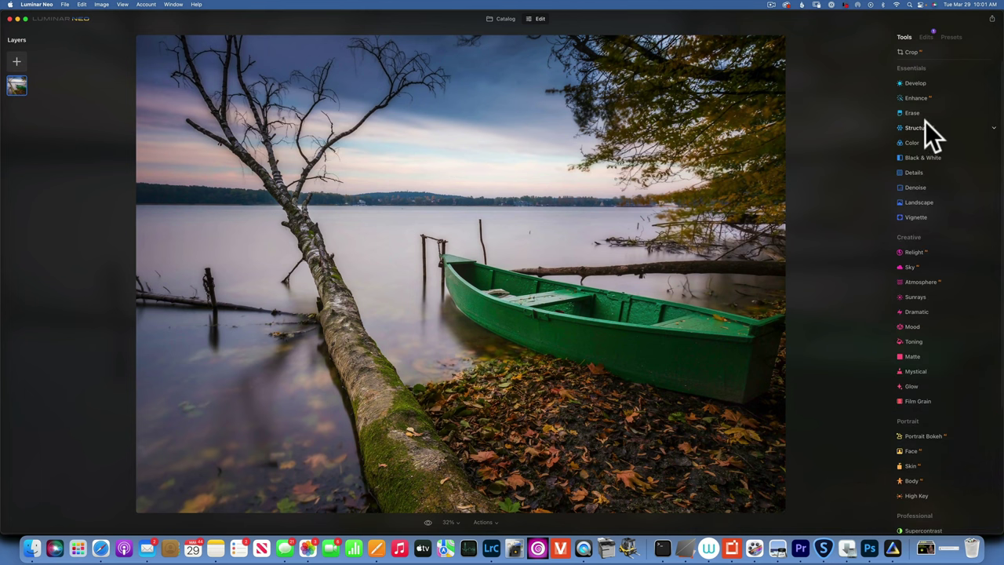
pyautogui.click(918, 84)
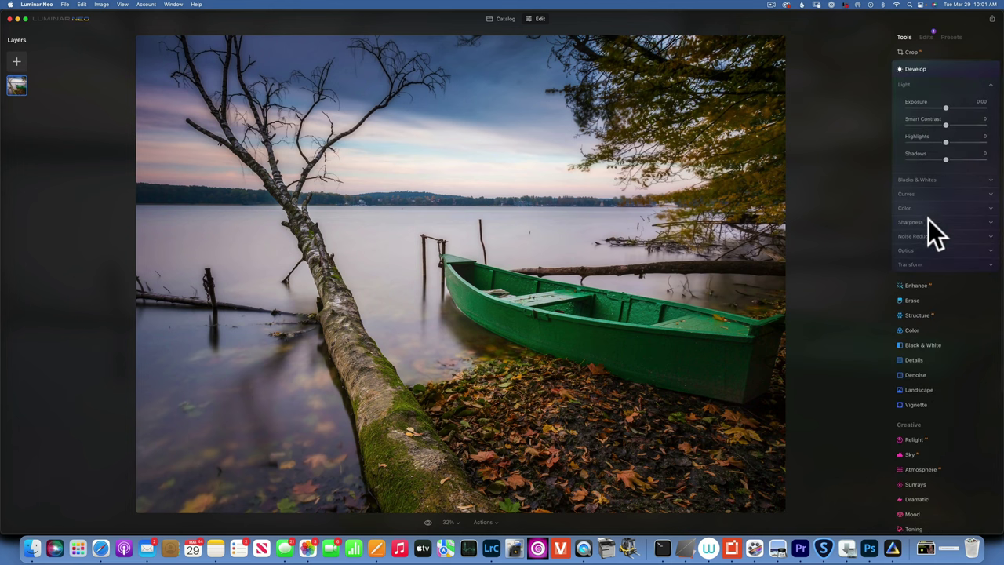
pyautogui.click(917, 196)
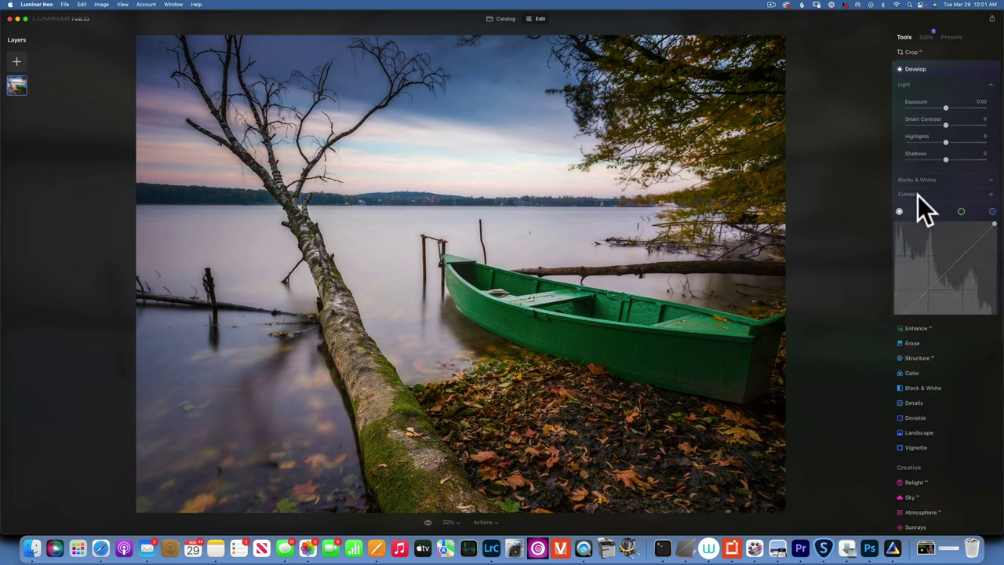
pyautogui.click(924, 296)
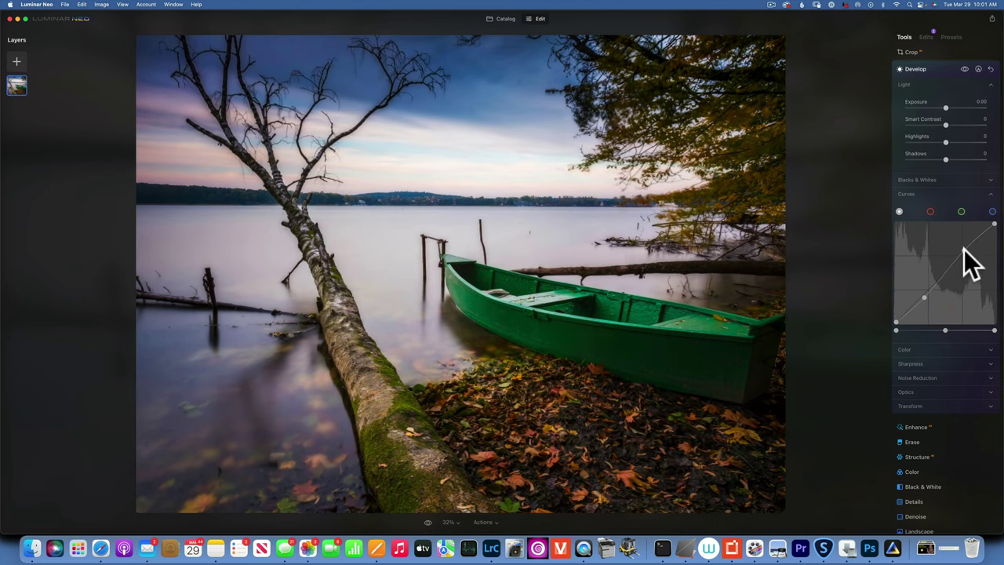
pyautogui.click(964, 250)
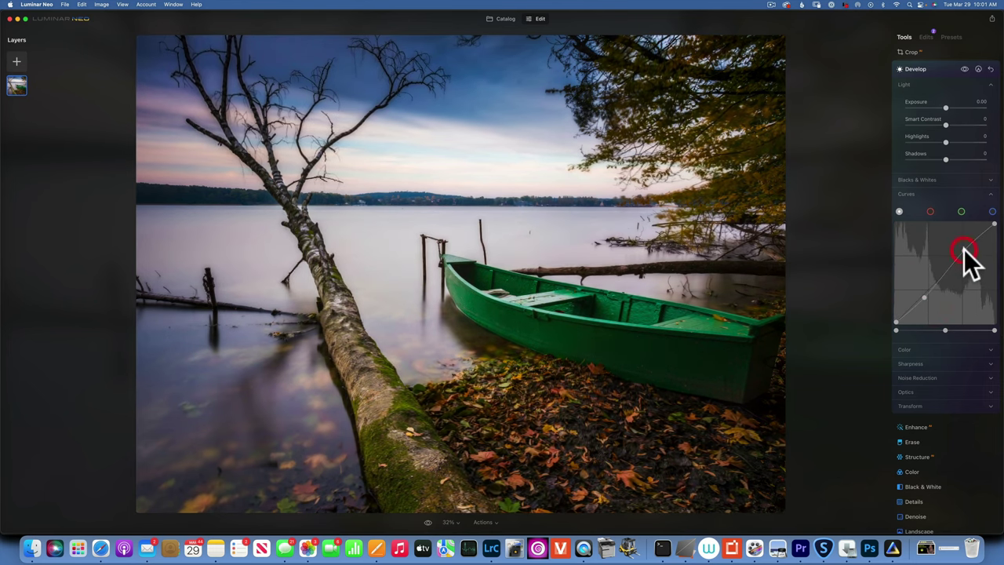
# Add S-curves with lowered shadows and raised highlights on the red, green and blue channels
pyautogui.click(931, 212)
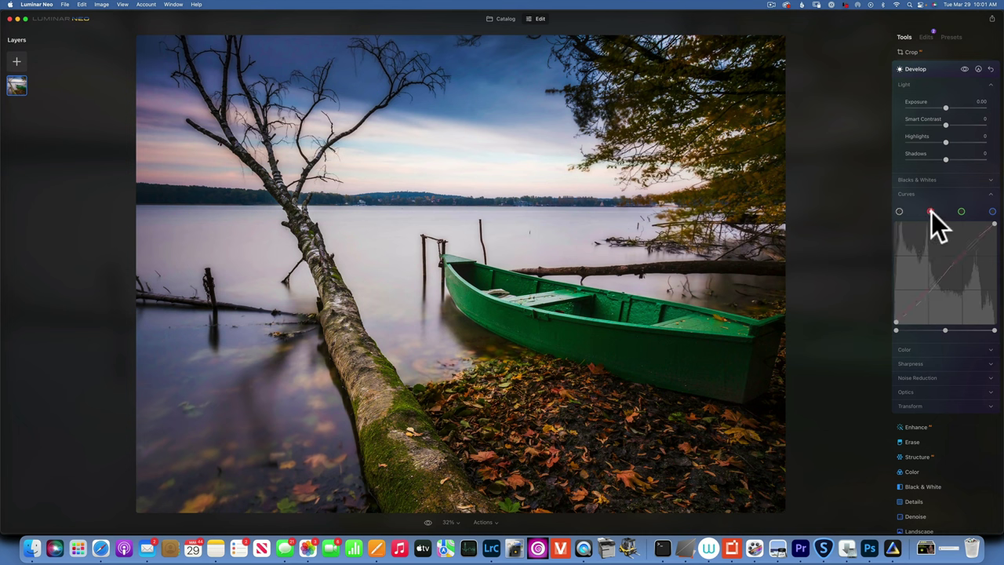
pyautogui.click(925, 295)
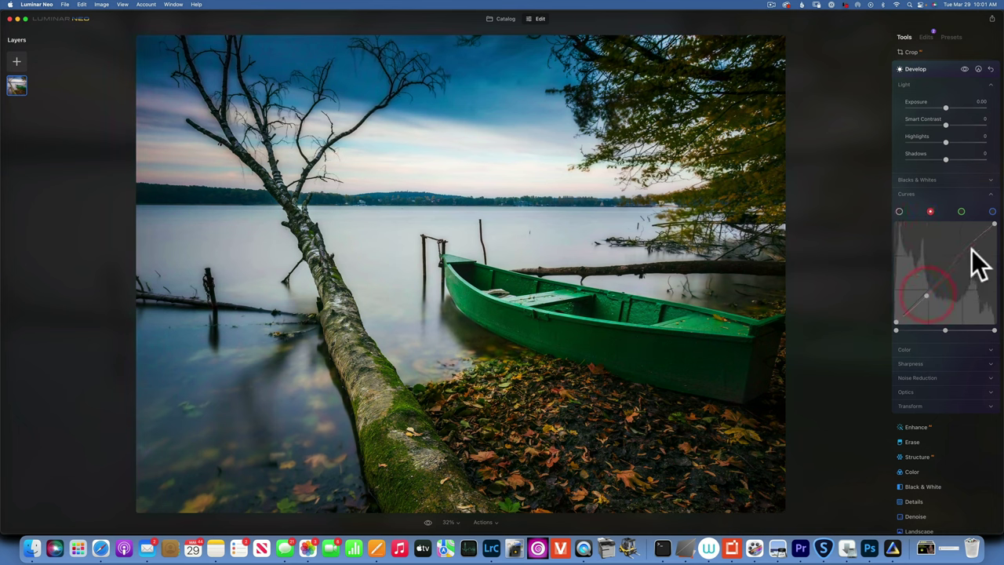
pyautogui.click(967, 245)
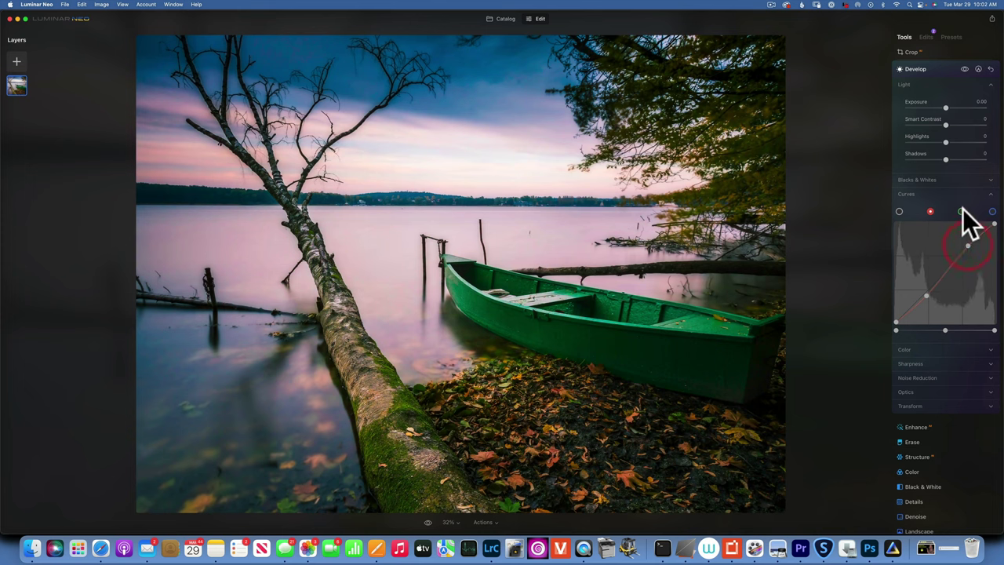
pyautogui.click(961, 211)
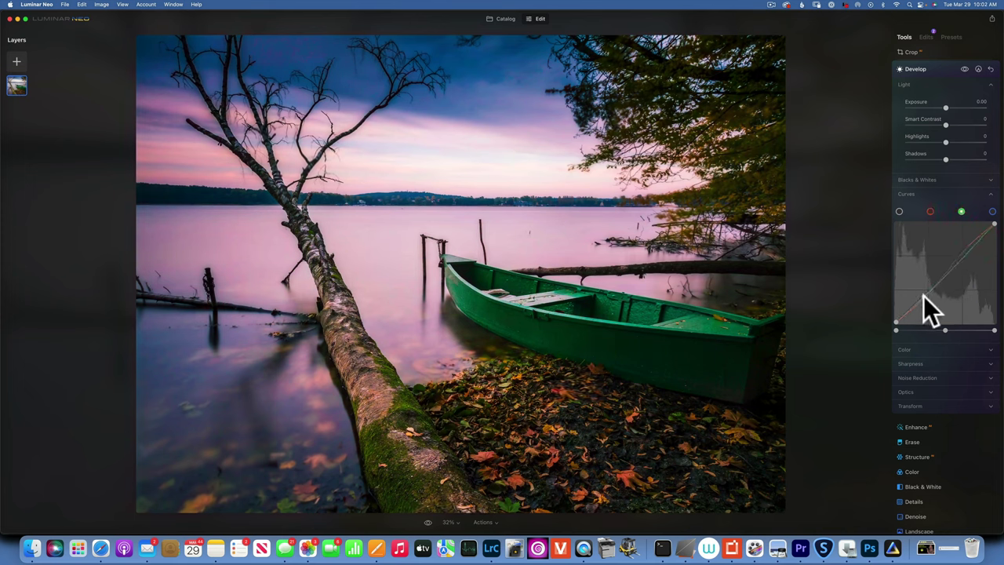
pyautogui.click(923, 296)
pyautogui.click(975, 259)
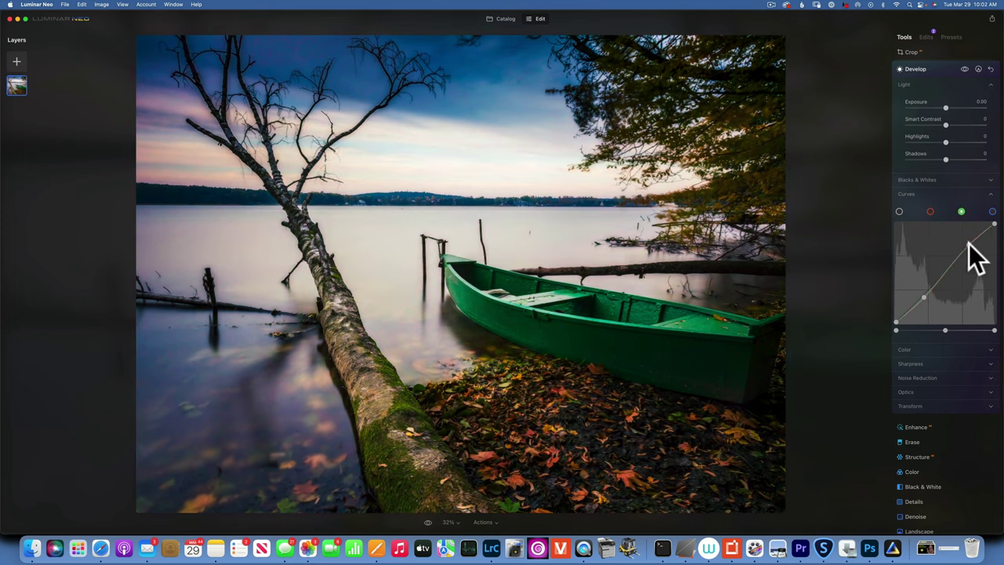
pyautogui.click(992, 211)
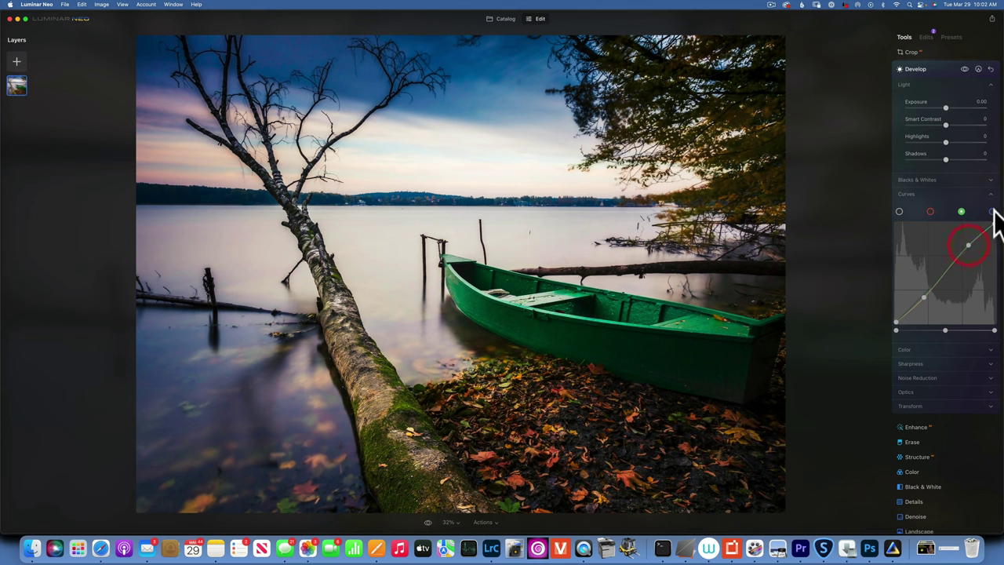
pyautogui.click(918, 297)
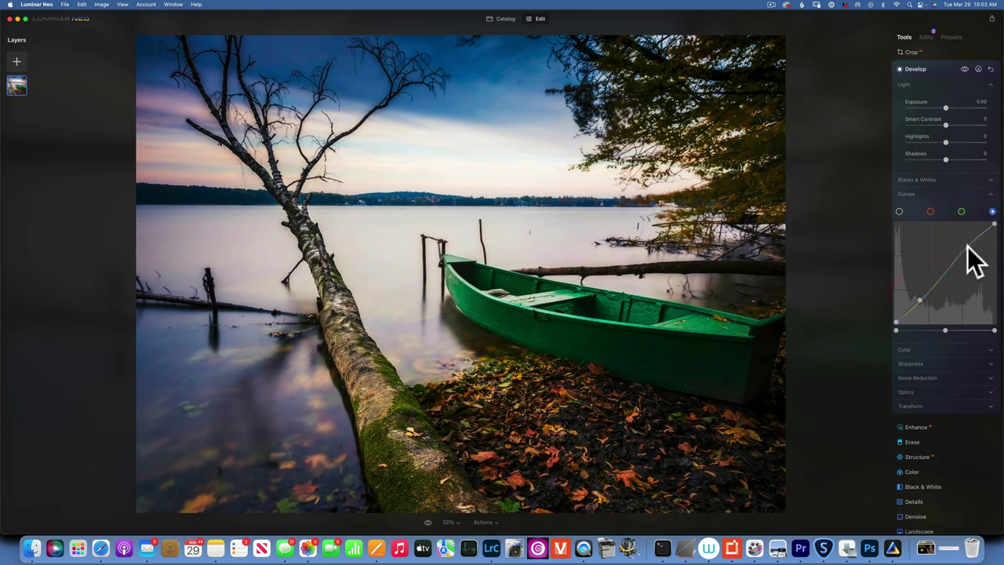
pyautogui.click(968, 248)
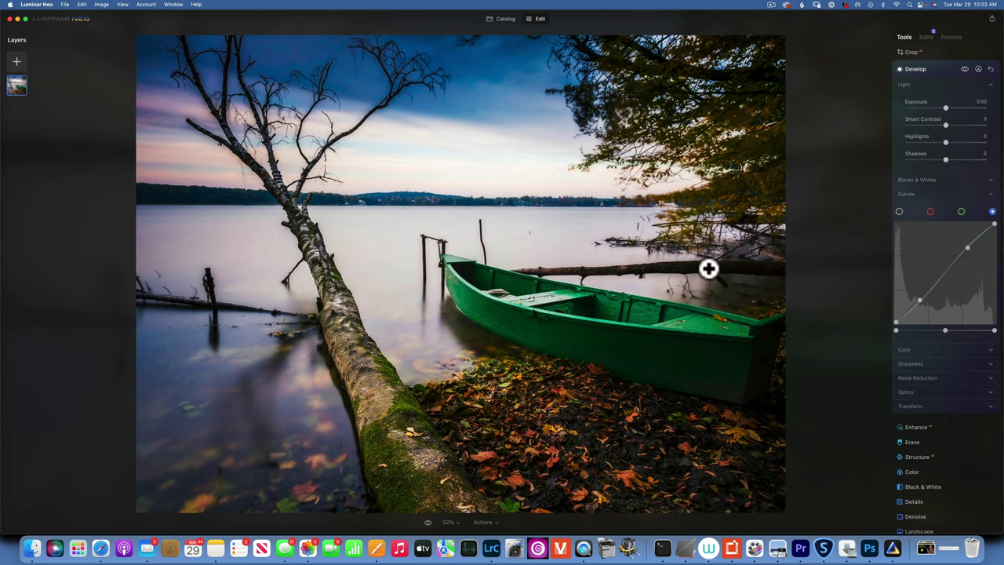
# Toggle the Develop adjustment off and on twice to compare before and after
pyautogui.click(964, 67)
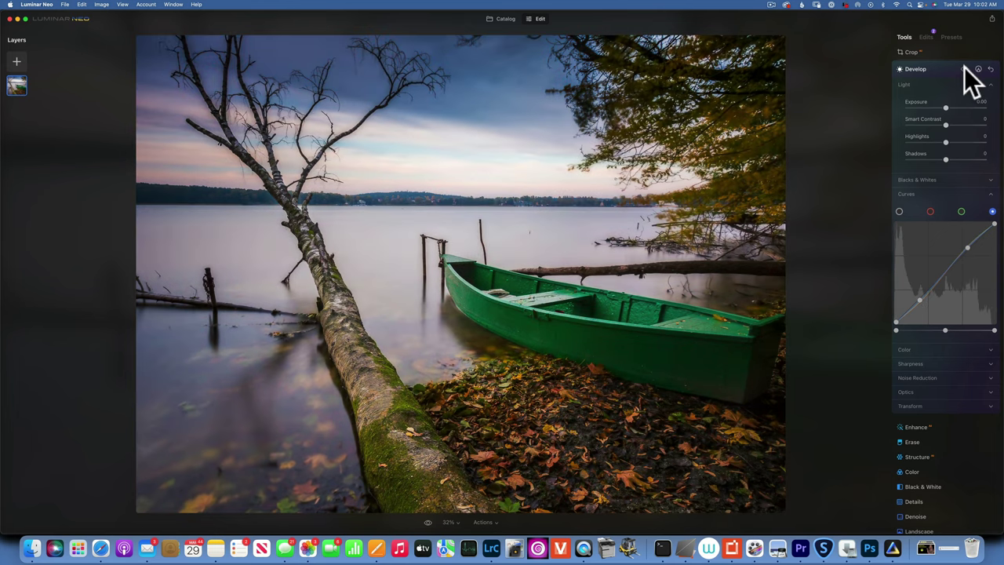
pyautogui.click(963, 67)
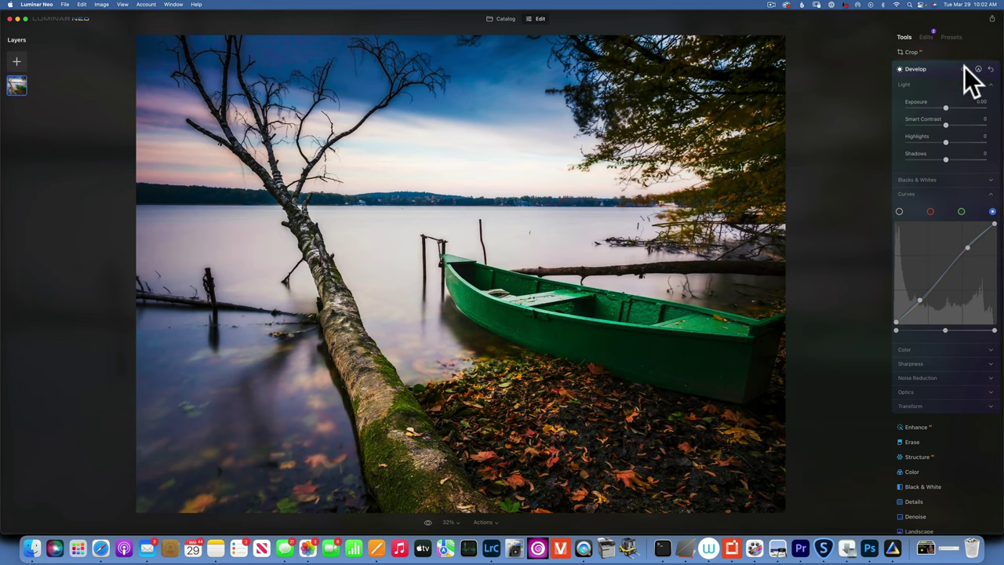
pyautogui.click(964, 68)
pyautogui.click(965, 67)
# Add a Paint Mask to Develop with brush size 400 and strength 57, then paint over the sky
pyautogui.click(978, 69)
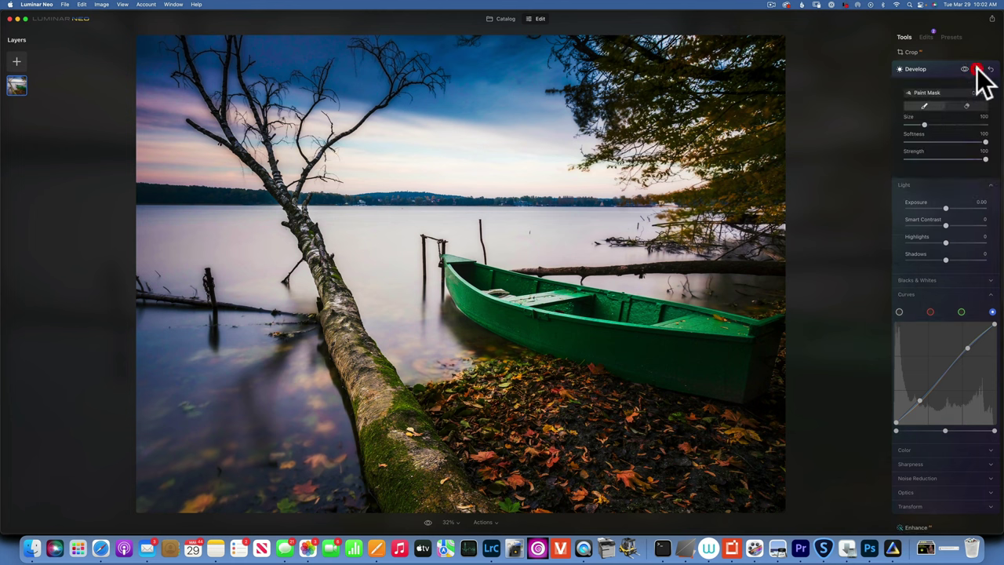
pyautogui.moveTo(924, 125); pyautogui.dragTo(985, 125)
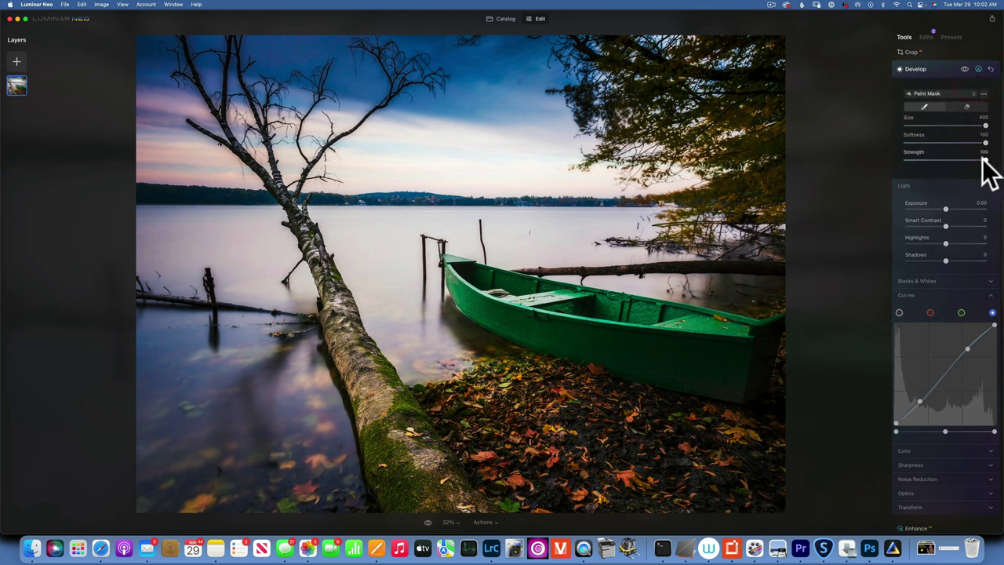
pyautogui.moveTo(984, 160); pyautogui.dragTo(951, 160)
pyautogui.moveTo(146, 89)
pyautogui.mouseDown()
pyautogui.moveTo(292, 47)
pyautogui.moveTo(833, 71)
pyautogui.moveTo(748, 188)
pyautogui.moveTo(655, 251)
pyautogui.moveTo(524, 155)
pyautogui.moveTo(467, 152)
pyautogui.moveTo(210, 232)
pyautogui.moveTo(152, 267)
pyautogui.moveTo(291, 310)
pyautogui.moveTo(580, 312)
pyautogui.moveTo(765, 331)
pyautogui.moveTo(718, 431)
pyautogui.moveTo(612, 517)
pyautogui.moveTo(706, 520)
pyautogui.moveTo(763, 340)
pyautogui.moveTo(532, 380)
pyautogui.moveTo(511, 374)
pyautogui.moveTo(427, 462)
pyautogui.moveTo(240, 374)
pyautogui.moveTo(302, 288)
pyautogui.moveTo(176, 386)
pyautogui.moveTo(93, 434)
pyautogui.moveTo(69, 346)
pyautogui.moveTo(486, 480)
pyautogui.moveTo(310, 307)
pyautogui.moveTo(432, 119)
pyautogui.moveTo(466, 107)
pyautogui.mouseUp()
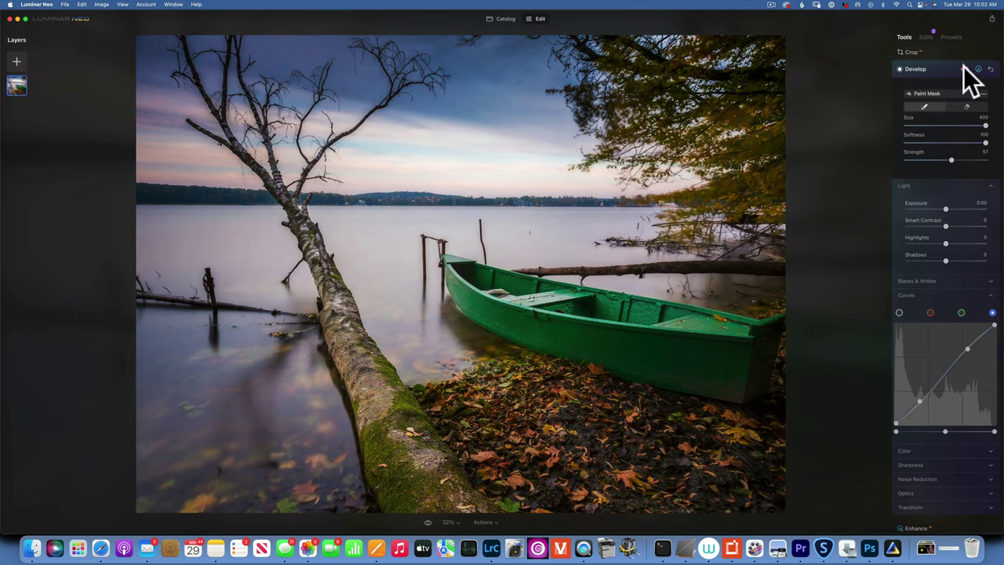
# Toggle Develop's visibility on and off to compare the photo with and without it
pyautogui.click(965, 68)
pyautogui.click(965, 67)
pyautogui.click(965, 68)
pyautogui.click(967, 69)
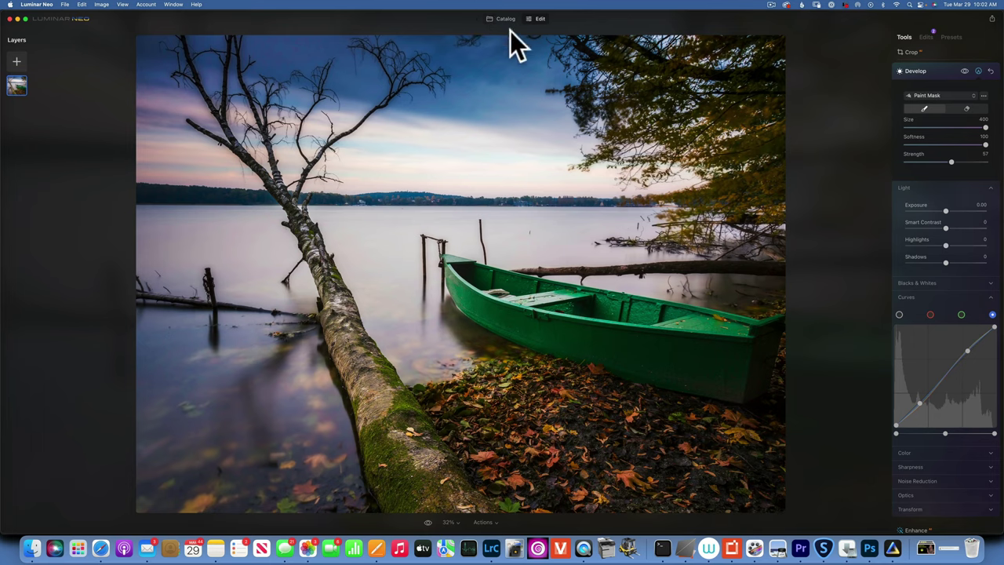
# Open the red boats photo (pexels-chris-9407835.jpeg) from the Catalog for editing
pyautogui.click(504, 19)
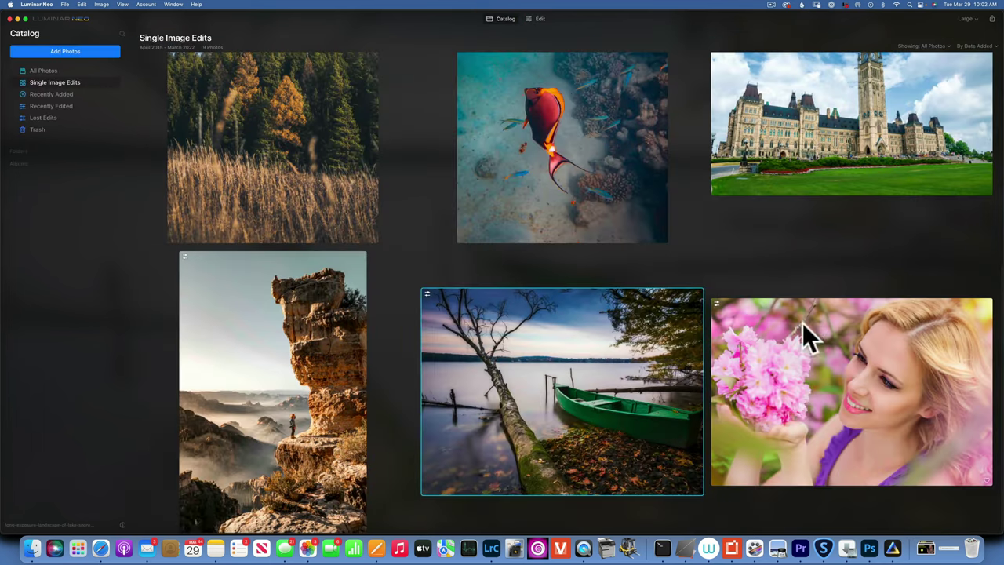
pyautogui.scroll(5, 827, 314)
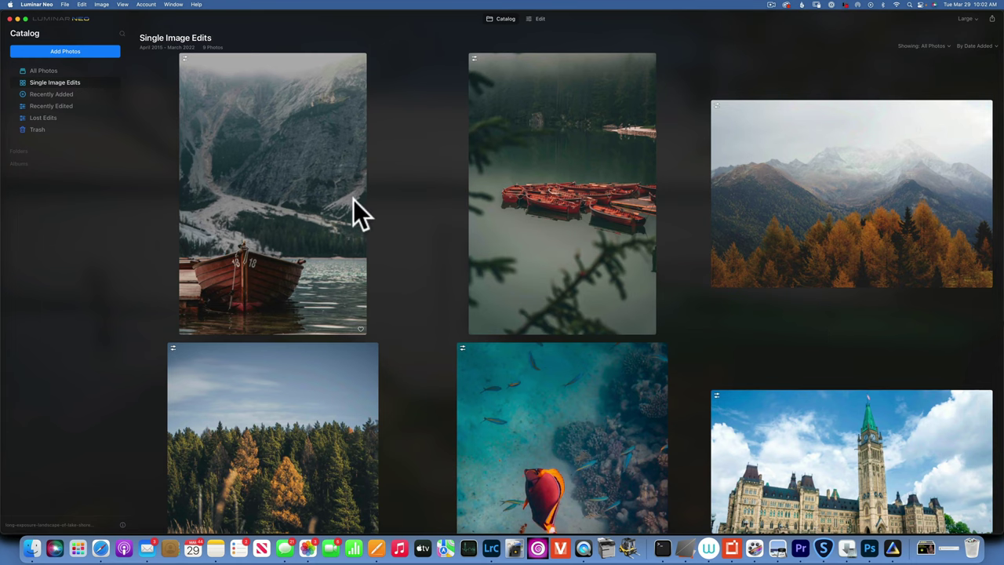
pyautogui.doubleClick(582, 205)
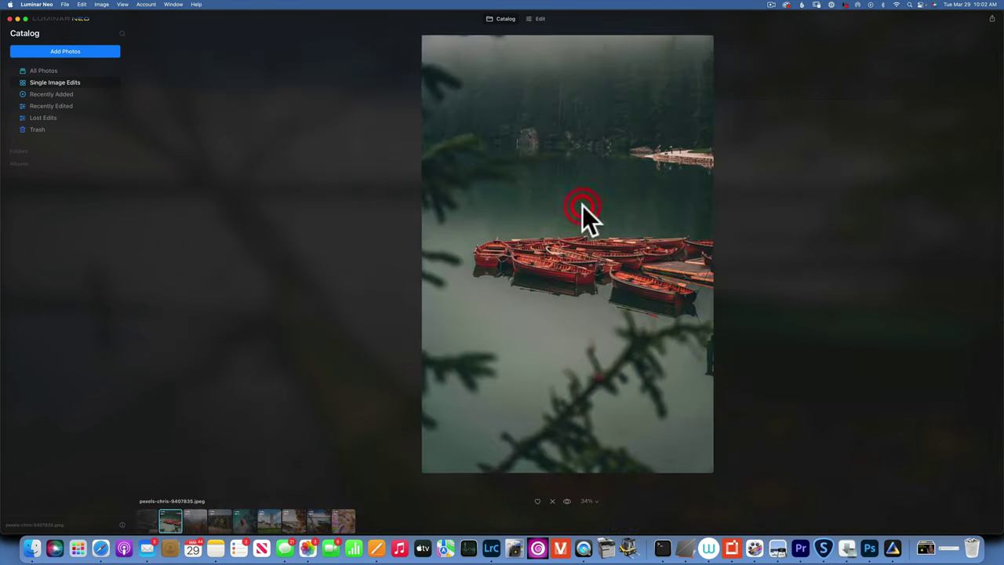
pyautogui.click(540, 19)
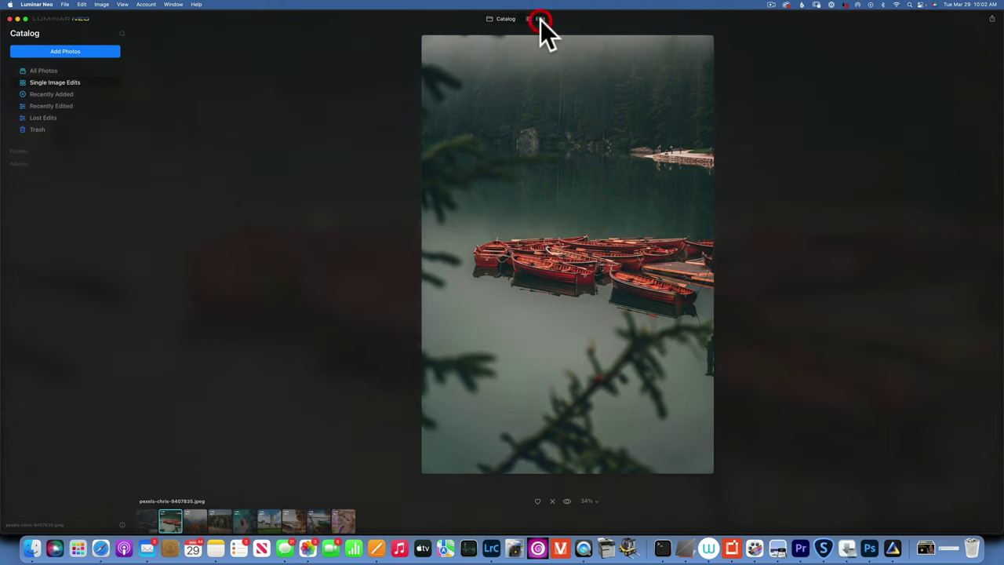
pyautogui.scroll(-2, 973, 438)
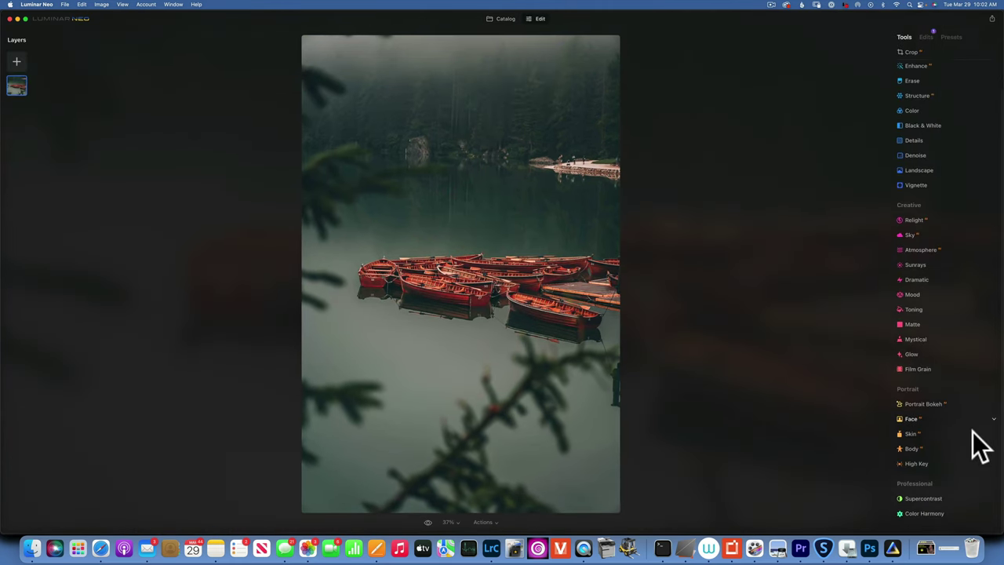
pyautogui.click(941, 527)
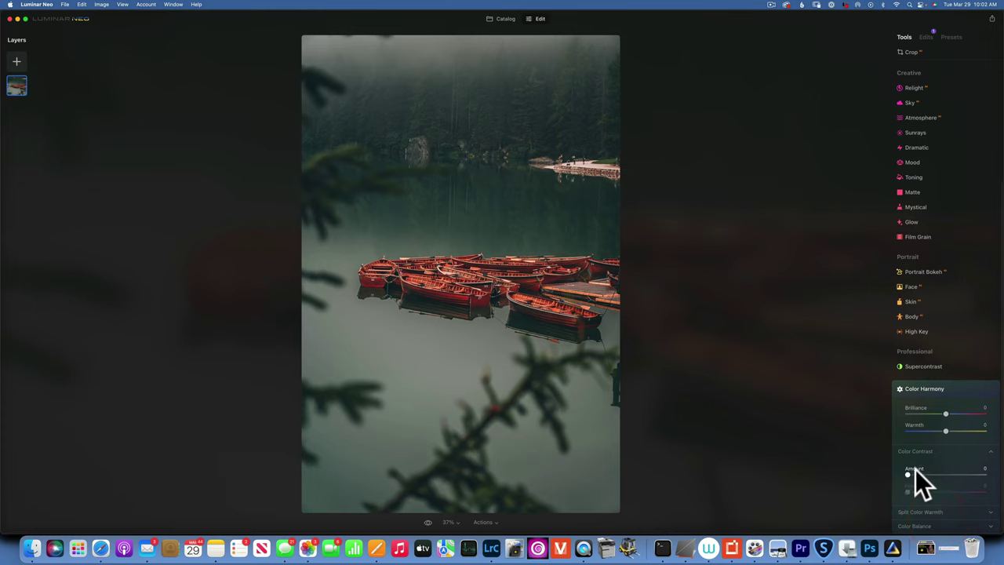
pyautogui.moveTo(907, 474); pyautogui.dragTo(928, 473)
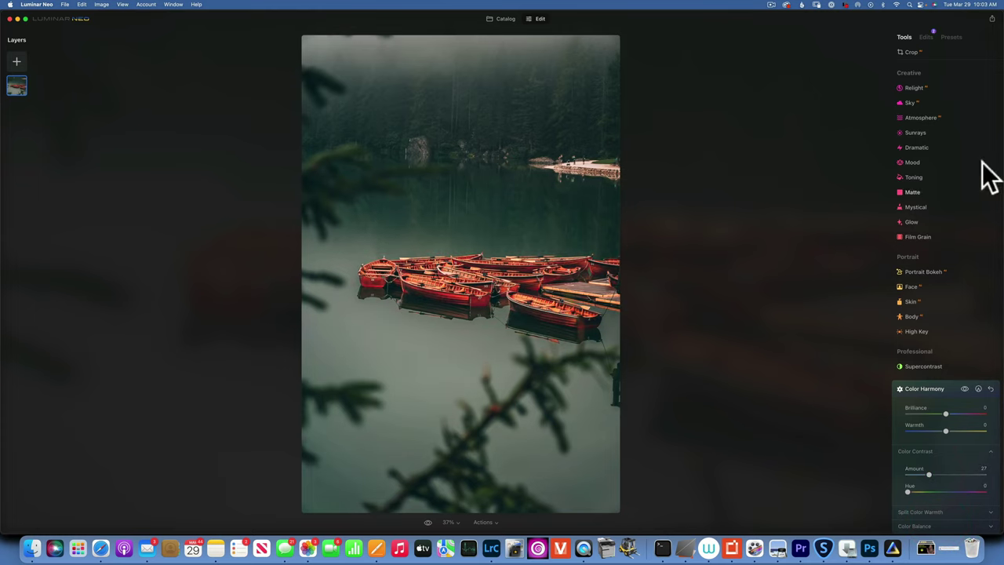
pyautogui.click(965, 388)
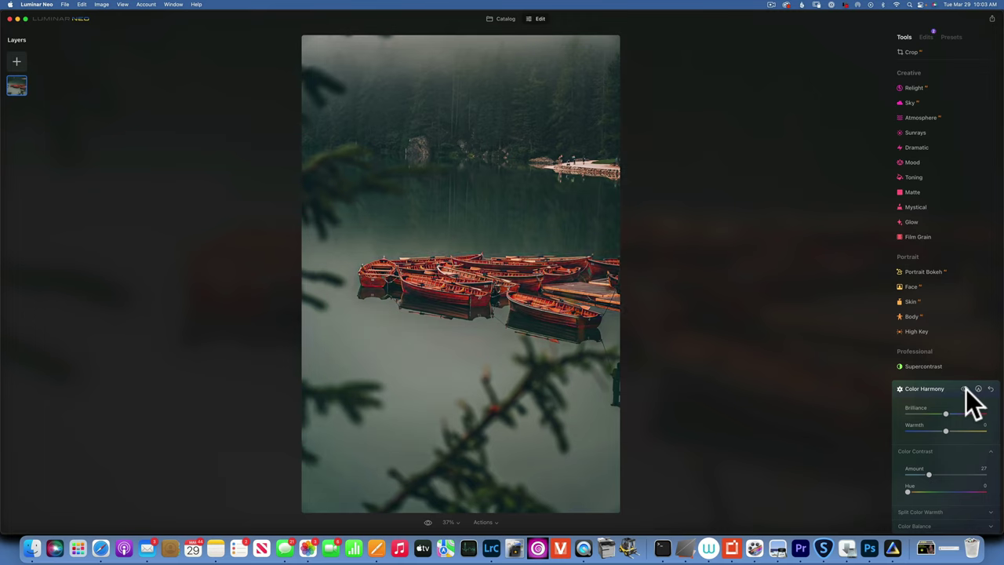
pyautogui.click(965, 388)
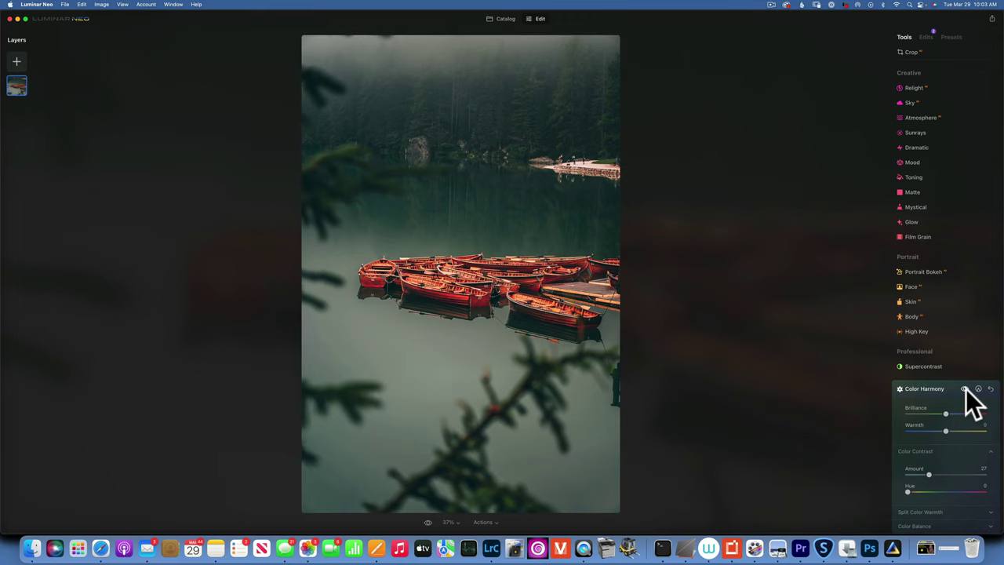
pyautogui.click(965, 388)
pyautogui.click(965, 388)
pyautogui.click(990, 388)
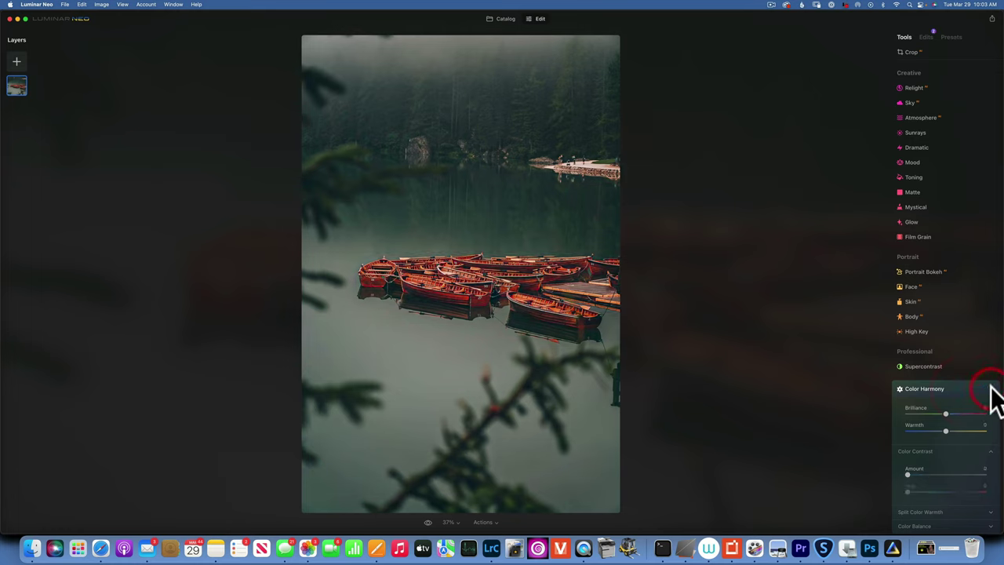
pyautogui.scroll(5, 958, 196)
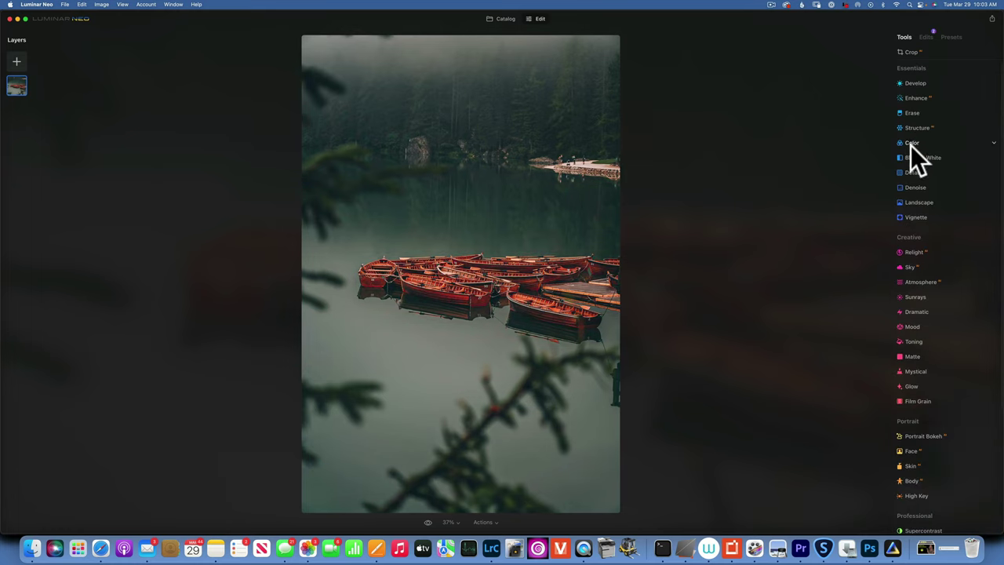
# Add shadow and highlight points to Develop's overall luminance curve
pyautogui.click(911, 85)
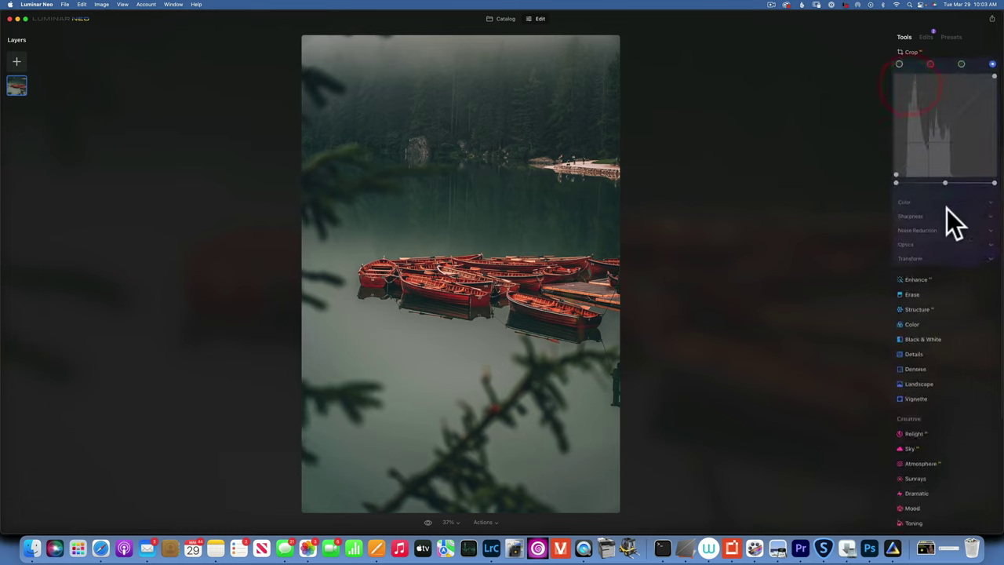
pyautogui.click(899, 211)
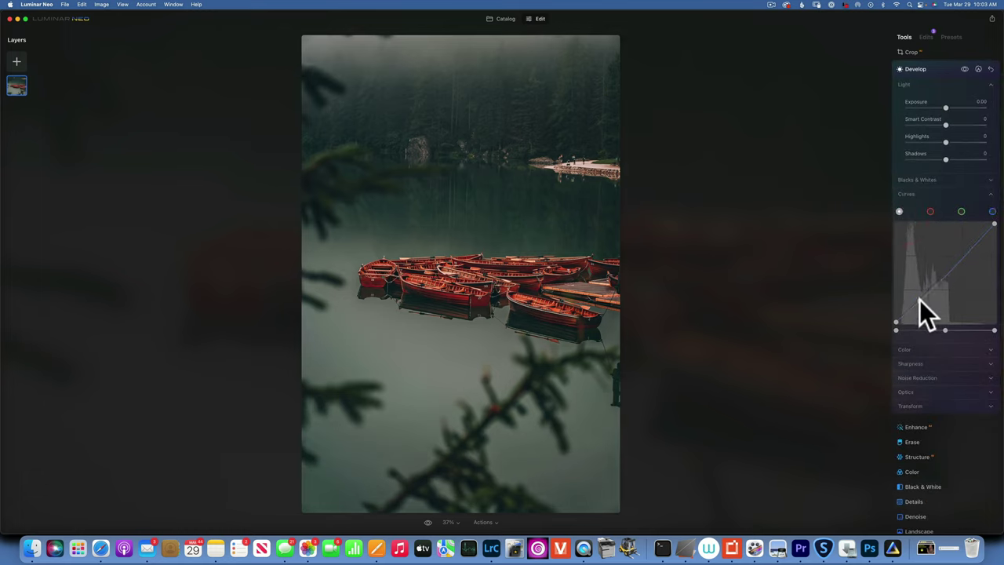
pyautogui.click(919, 300)
pyautogui.click(962, 253)
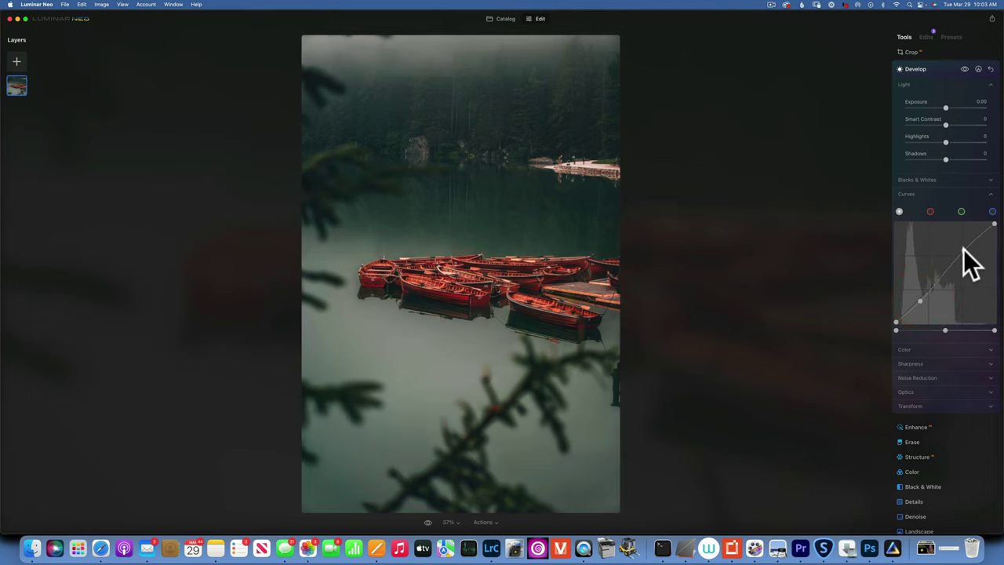
# Add a red shadow point, lower green shadows slightly, and S-curve the blue channel
pyautogui.click(930, 211)
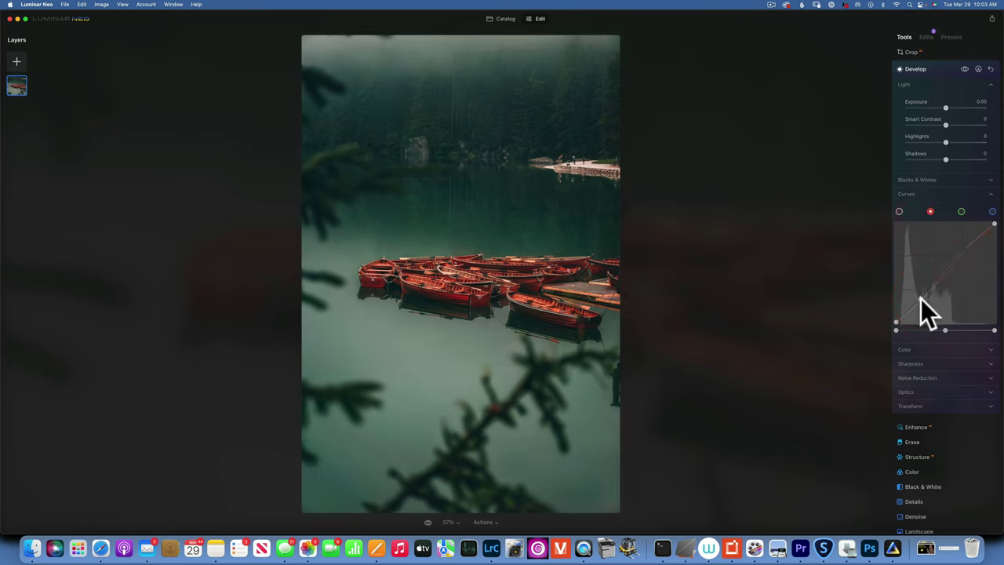
pyautogui.click(920, 298)
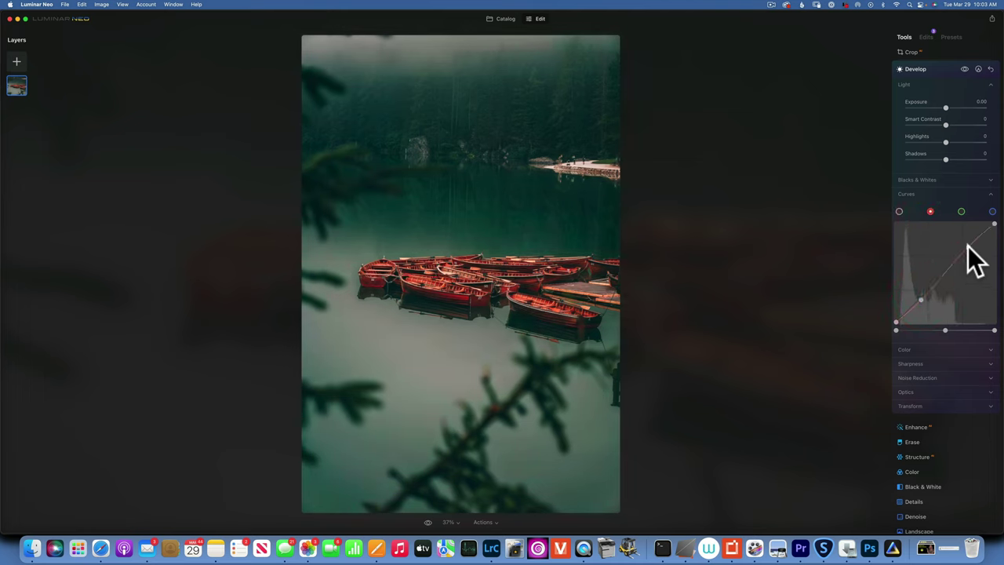
pyautogui.click(961, 212)
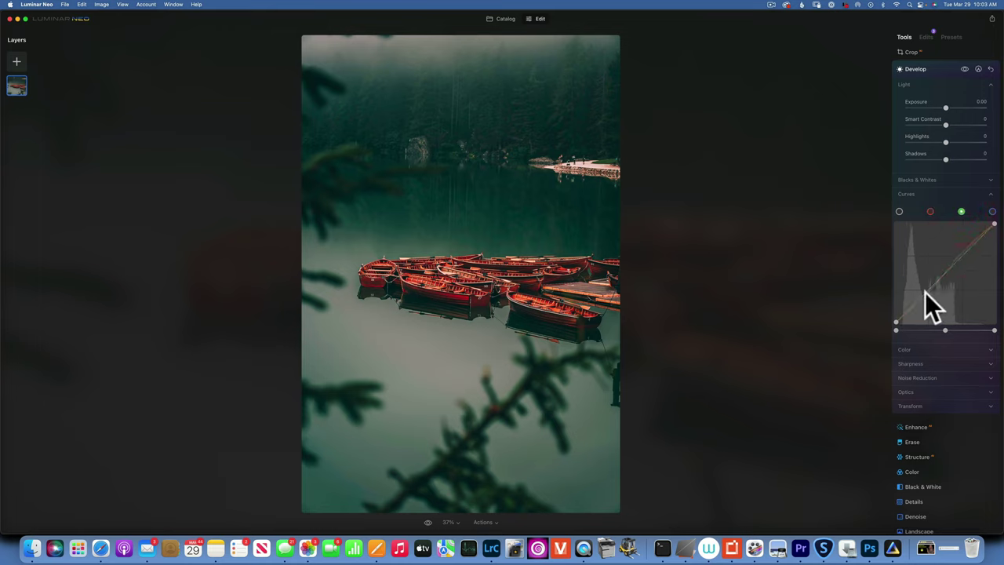
pyautogui.moveTo(923, 294); pyautogui.dragTo(924, 296)
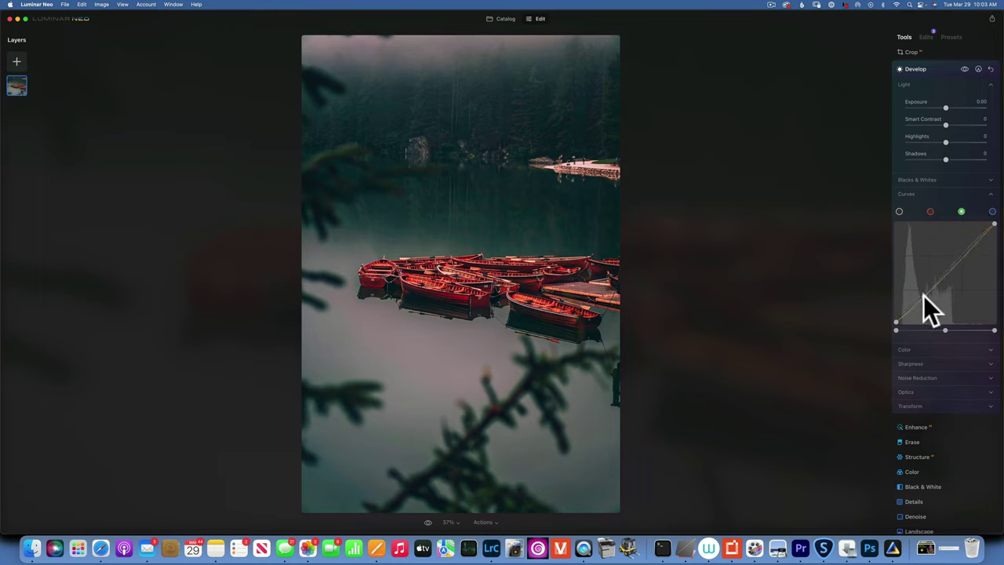
pyautogui.click(966, 252)
pyautogui.click(992, 212)
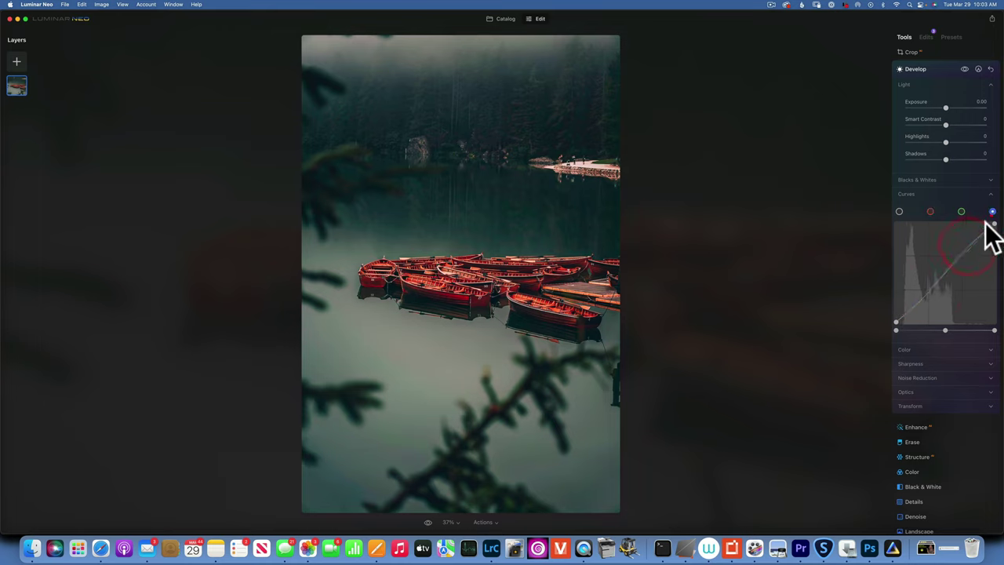
pyautogui.click(925, 295)
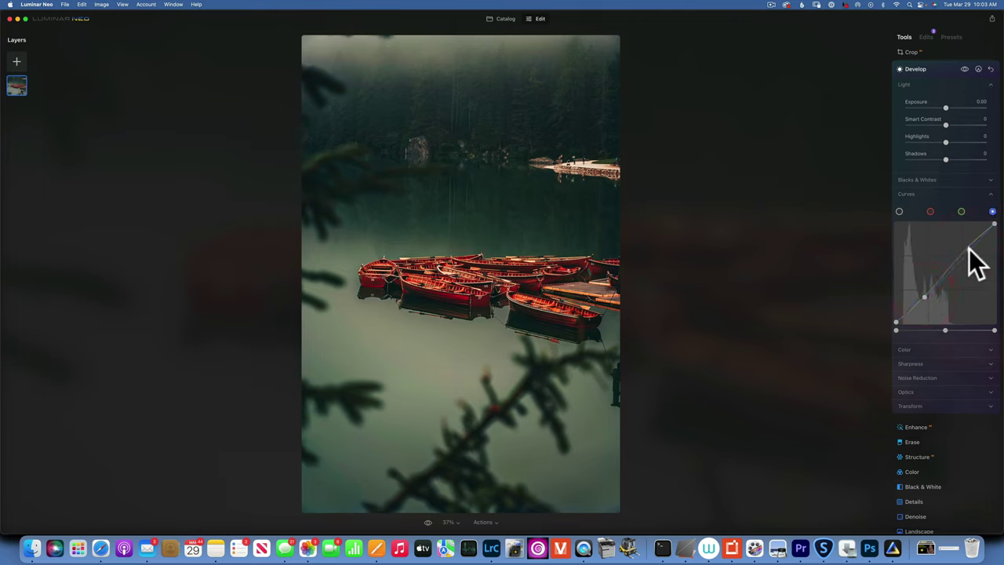
pyautogui.click(967, 249)
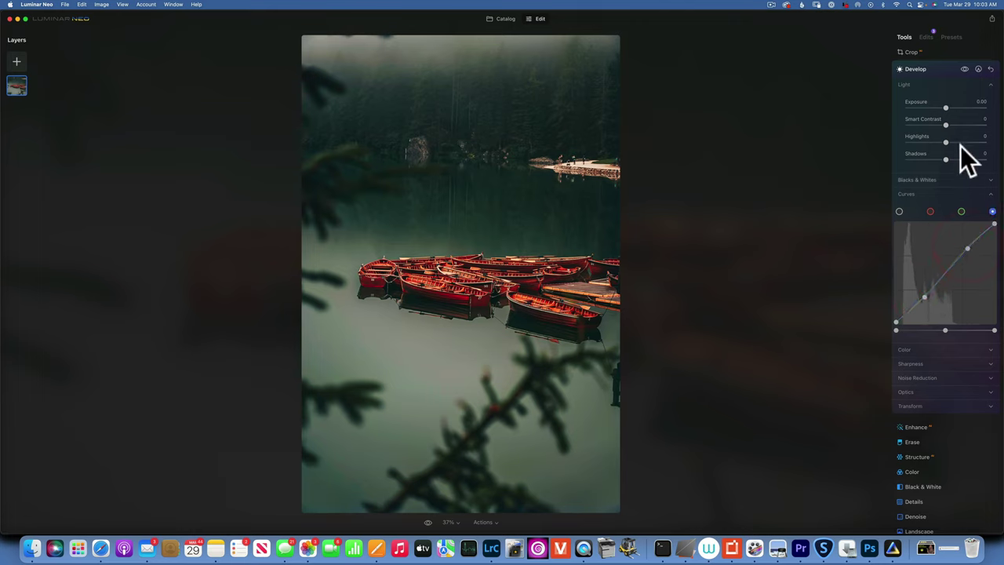
# Toggle the Develop adjustment on and off to compare before and after
pyautogui.click(965, 67)
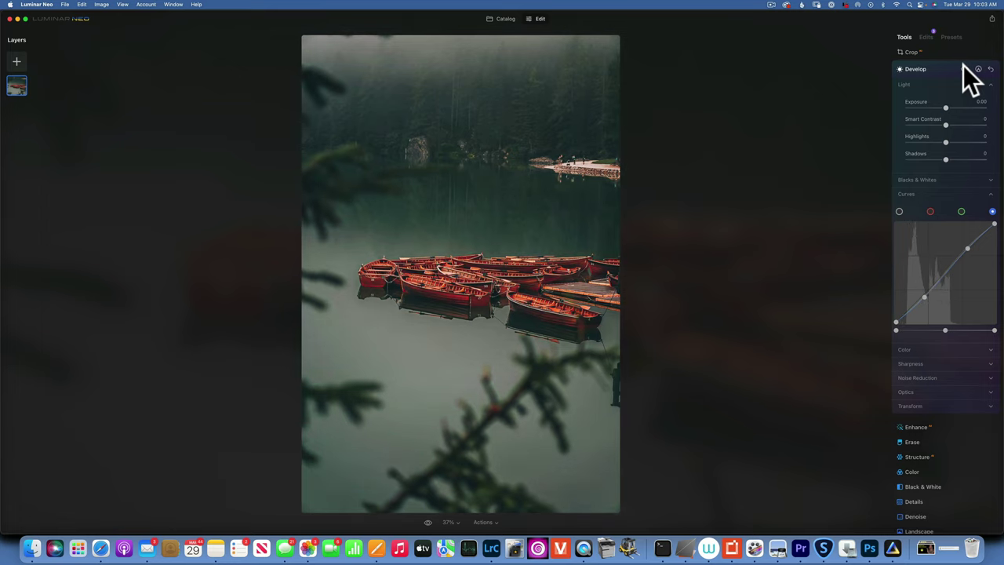
pyautogui.click(964, 68)
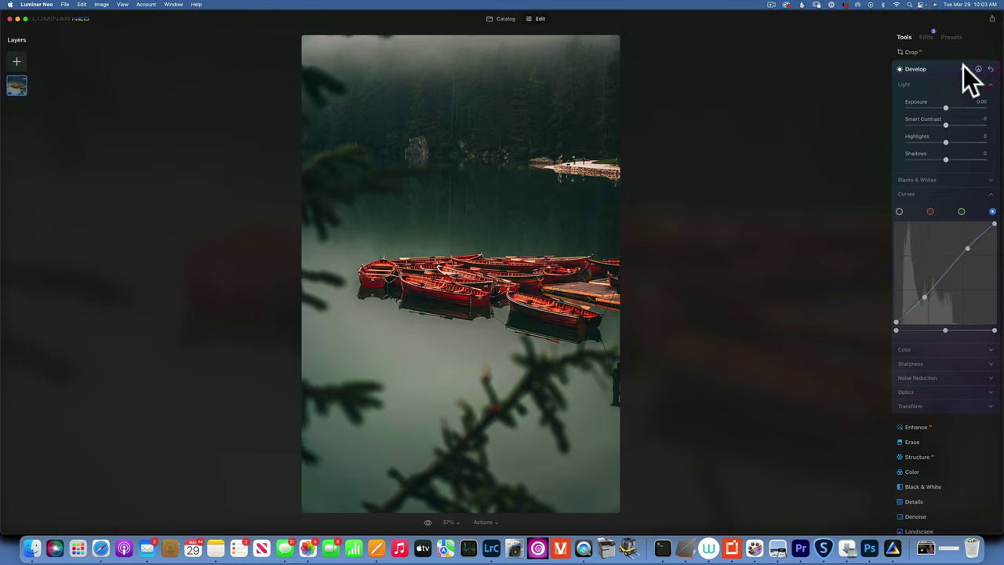
pyautogui.click(963, 67)
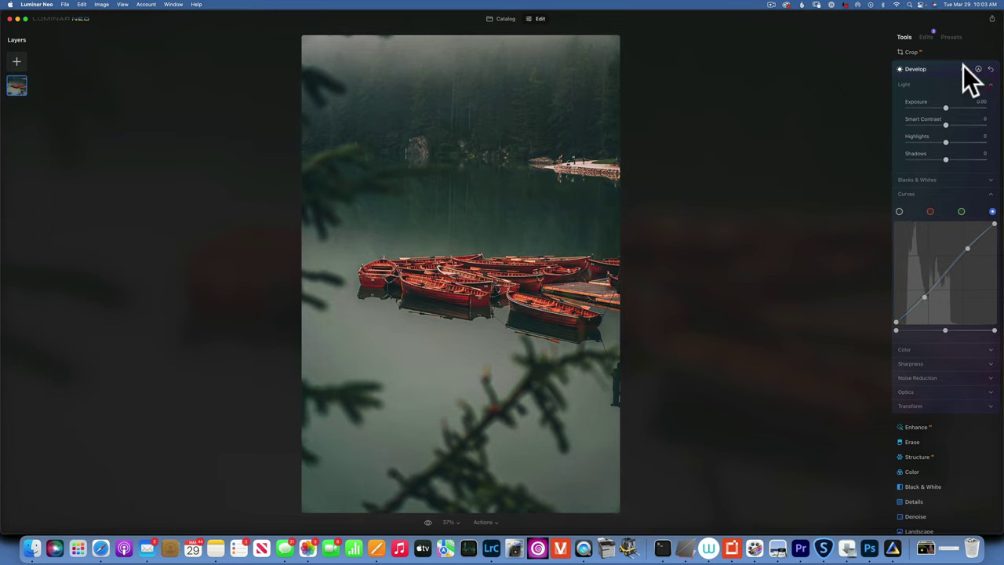
pyautogui.click(964, 67)
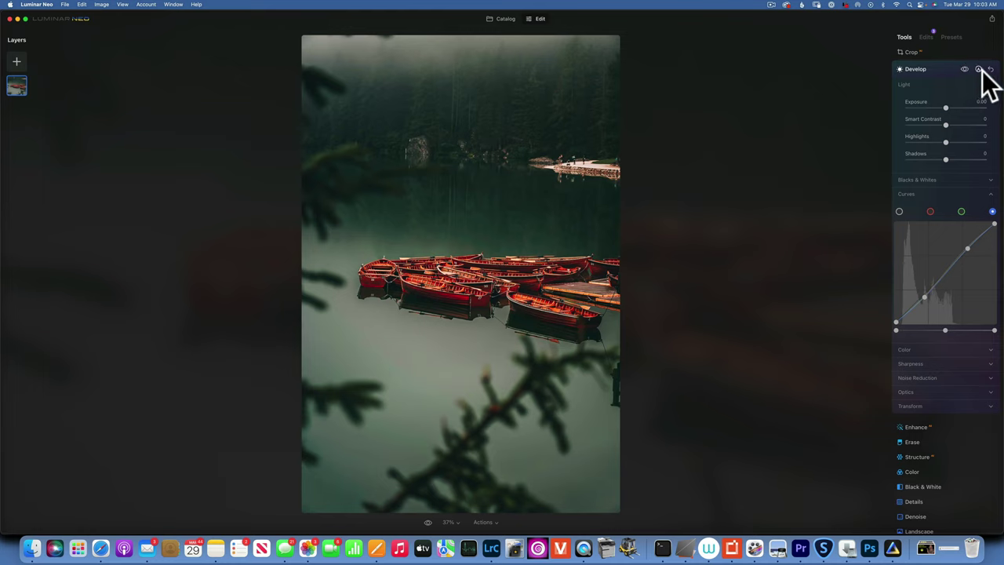
# Add a Paint Mask to Develop with size 400 and strength 53, painting over the boats
pyautogui.click(978, 69)
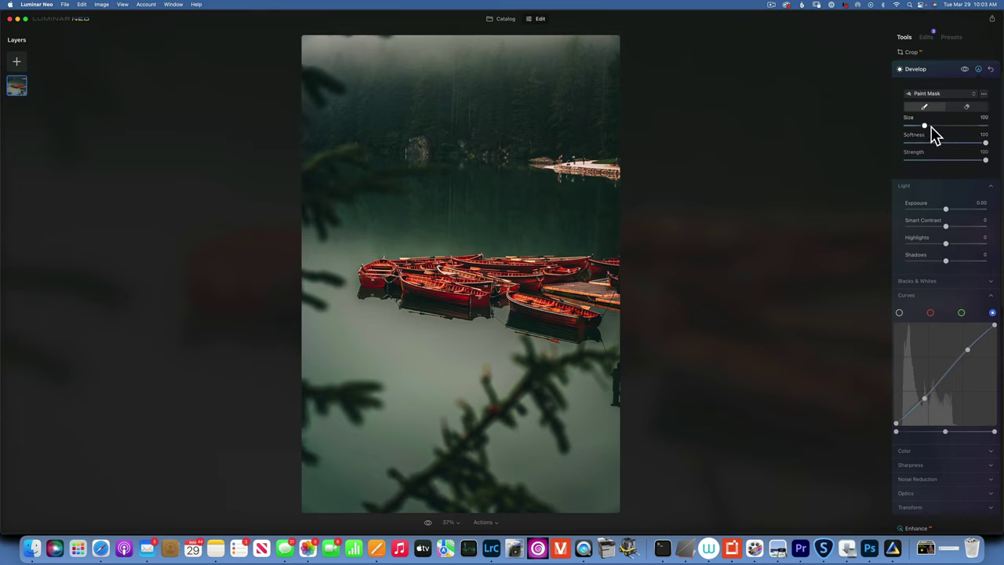
pyautogui.moveTo(926, 127); pyautogui.dragTo(985, 125)
pyautogui.moveTo(985, 160); pyautogui.dragTo(947, 160)
pyautogui.moveTo(626, 198)
pyautogui.mouseDown()
pyautogui.moveTo(545, 209)
pyautogui.moveTo(429, 257)
pyautogui.moveTo(292, 265)
pyautogui.moveTo(422, 276)
pyautogui.moveTo(621, 331)
pyautogui.moveTo(579, 329)
pyautogui.moveTo(561, 261)
pyautogui.moveTo(432, 117)
pyautogui.moveTo(257, 56)
pyautogui.moveTo(493, 88)
pyautogui.moveTo(378, 194)
pyautogui.moveTo(329, 492)
pyautogui.moveTo(441, 428)
pyautogui.moveTo(477, 343)
pyautogui.mouseUp()
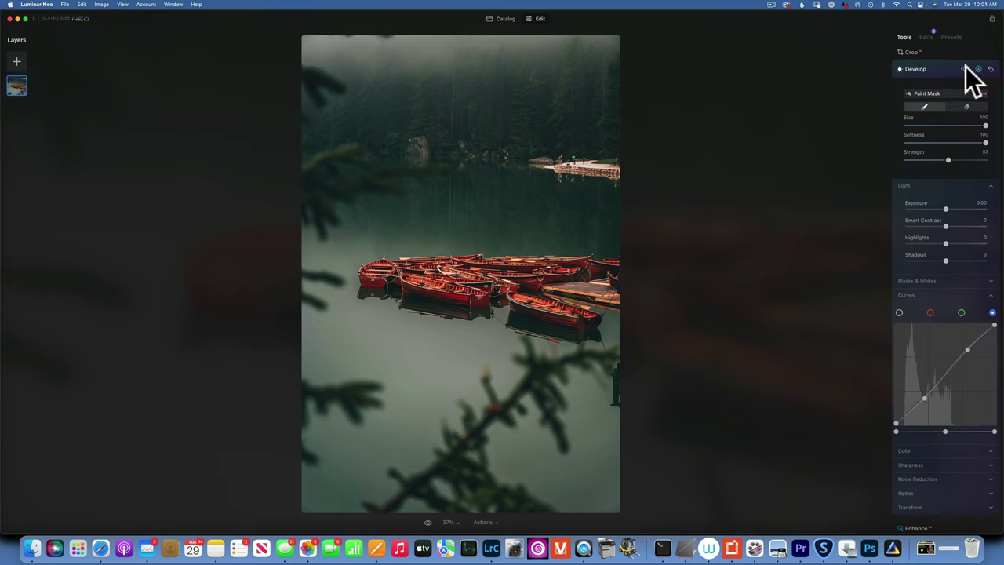
pyautogui.scroll(-1, 972, 78)
pyautogui.scroll(2, 972, 79)
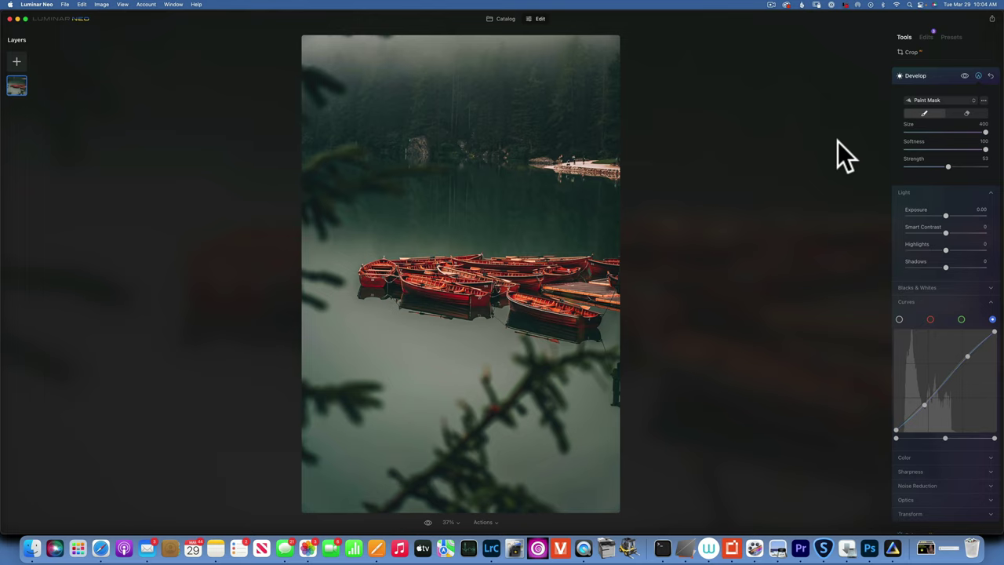
pyautogui.press('Escape')
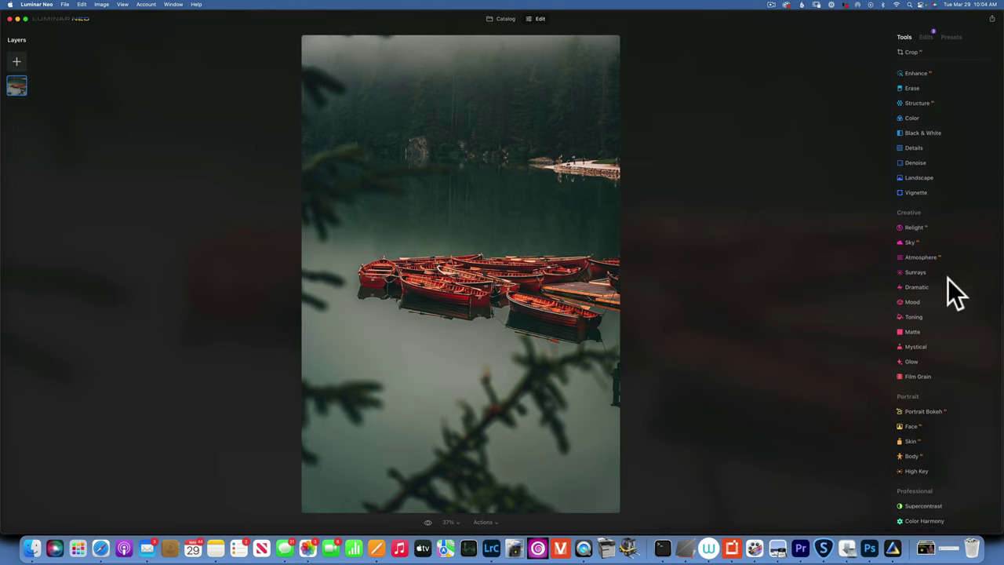